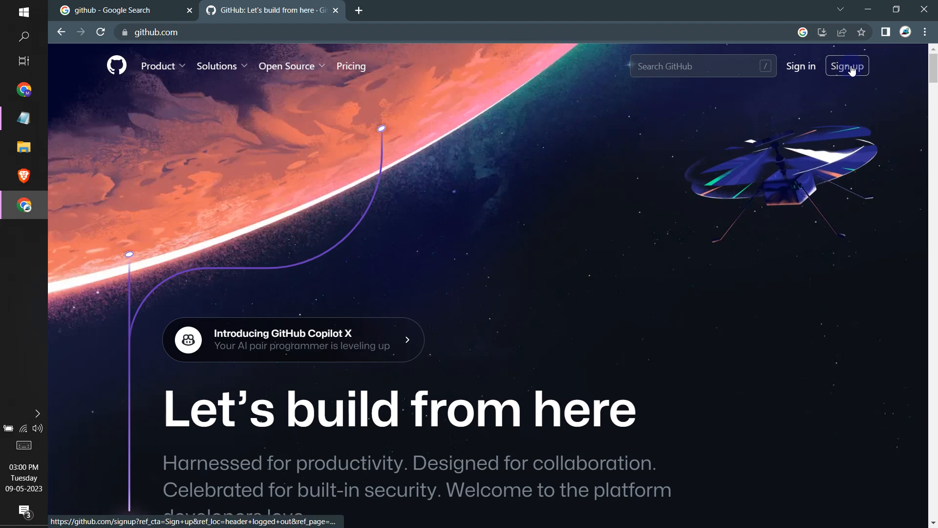
Open the GitHub account sign-up form and go to its email field.
click(851, 70)
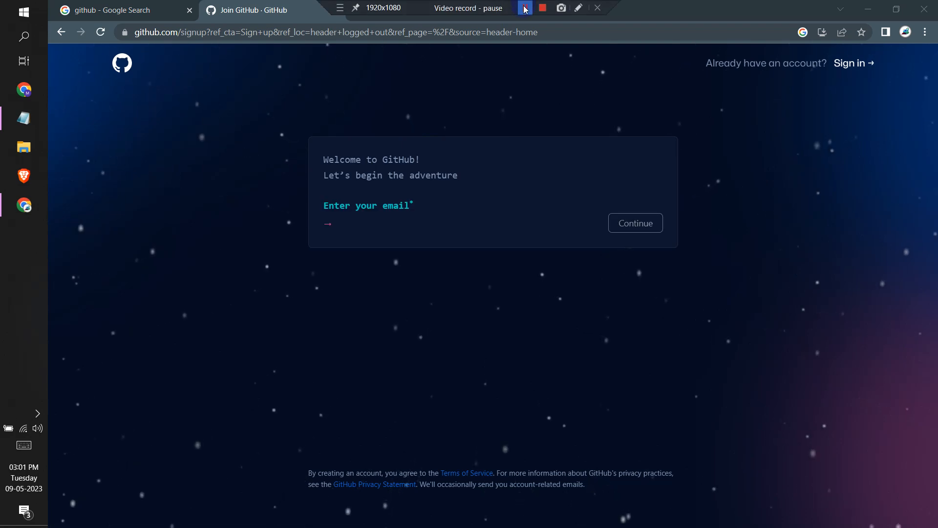
click(351, 209)
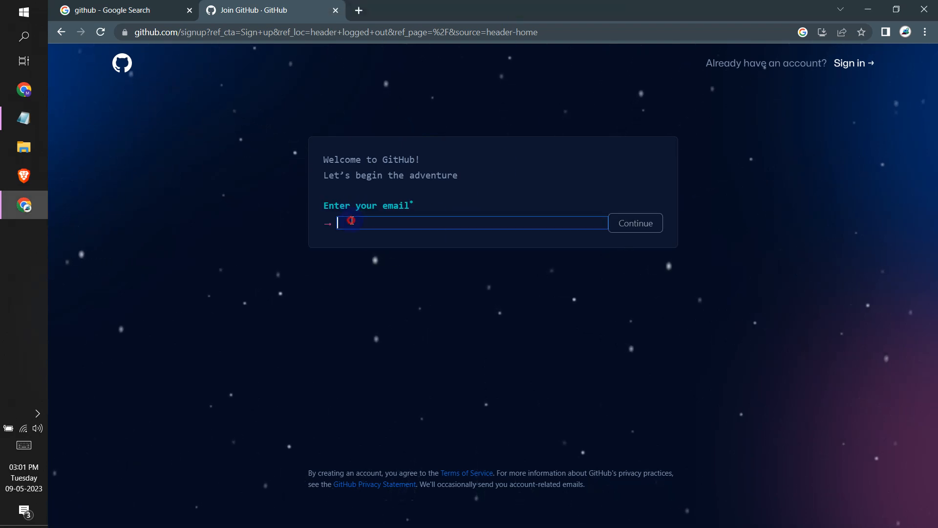
mouse_move(495, 5)
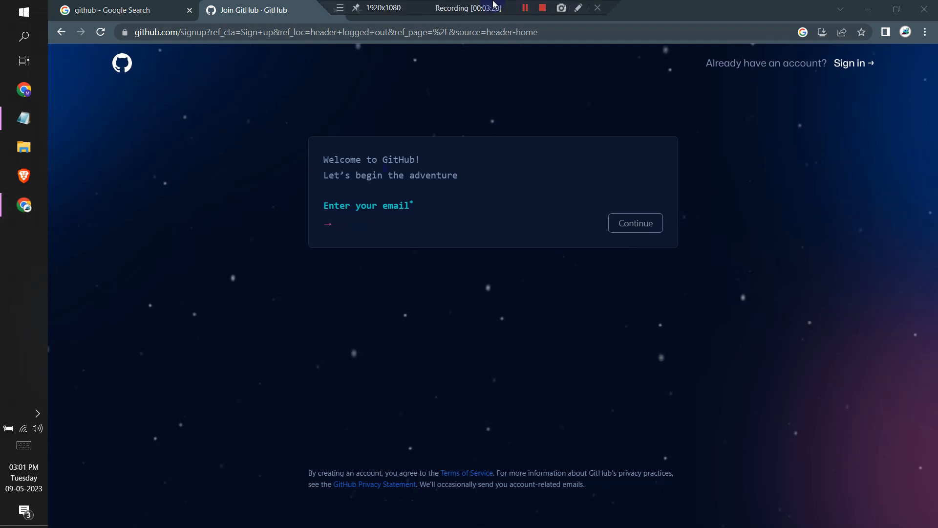
click(524, 9)
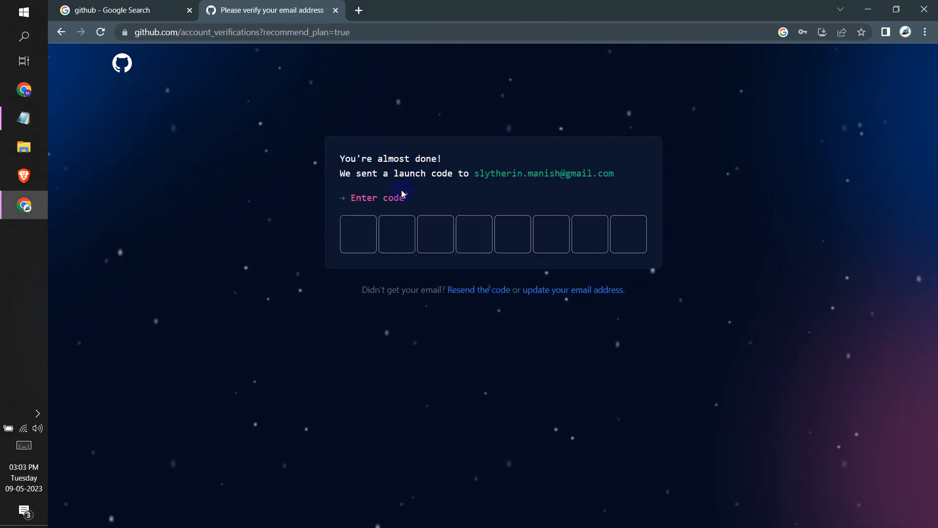
Check which email address received the launch code and go to the first digit of the code entry.
drag(616, 174, 472, 174)
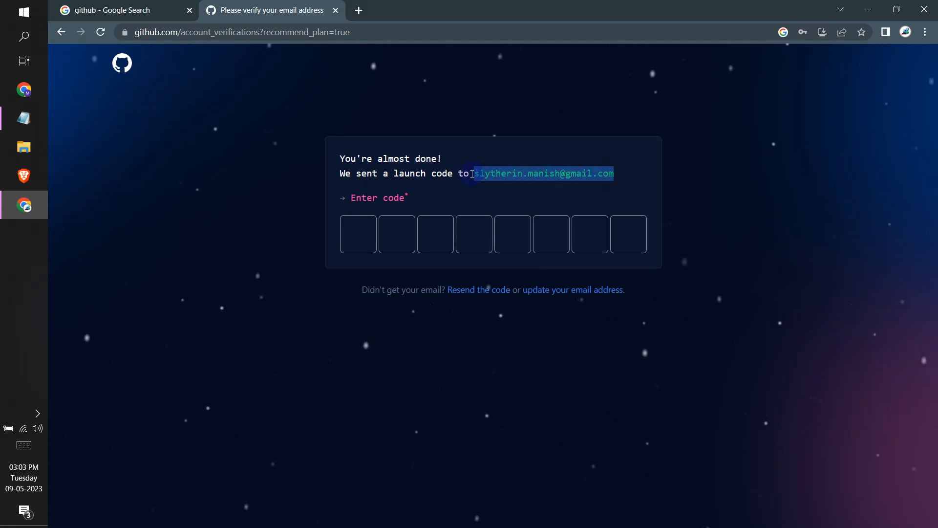
click(500, 195)
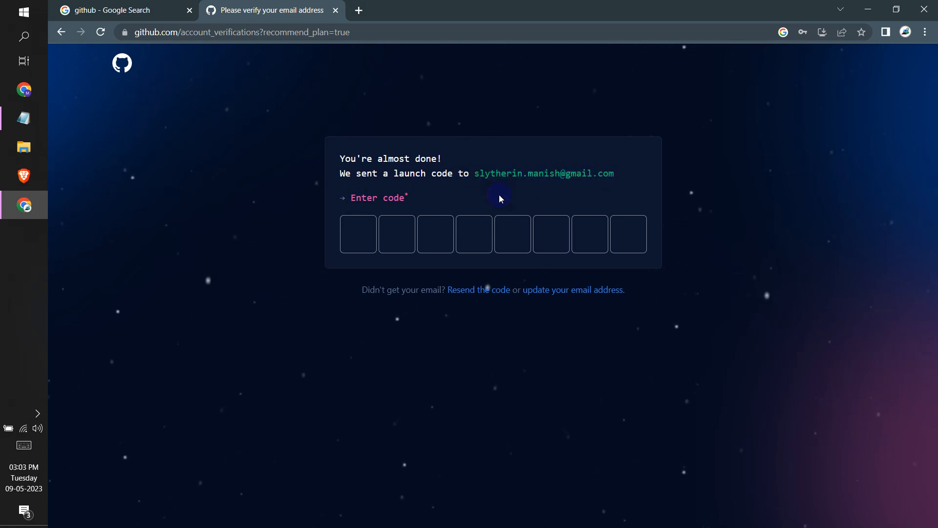
click(363, 235)
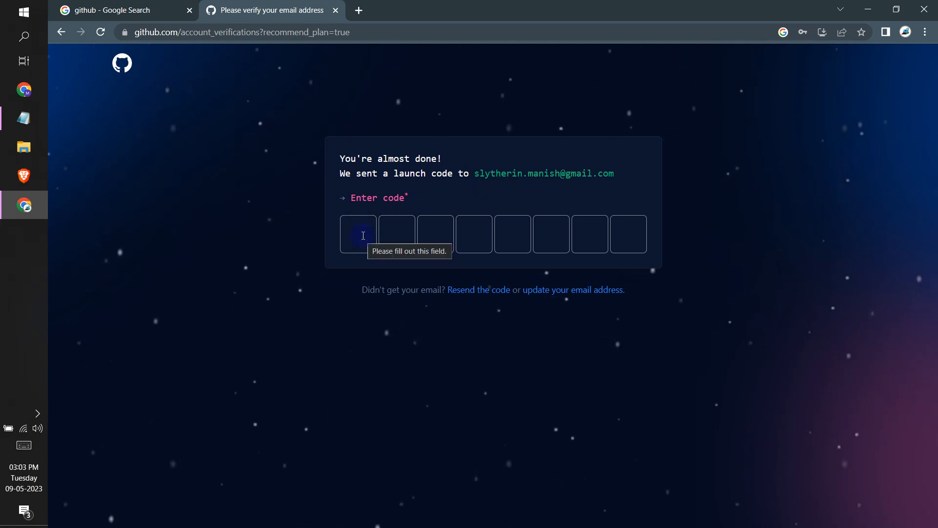
mouse_move(560, 12)
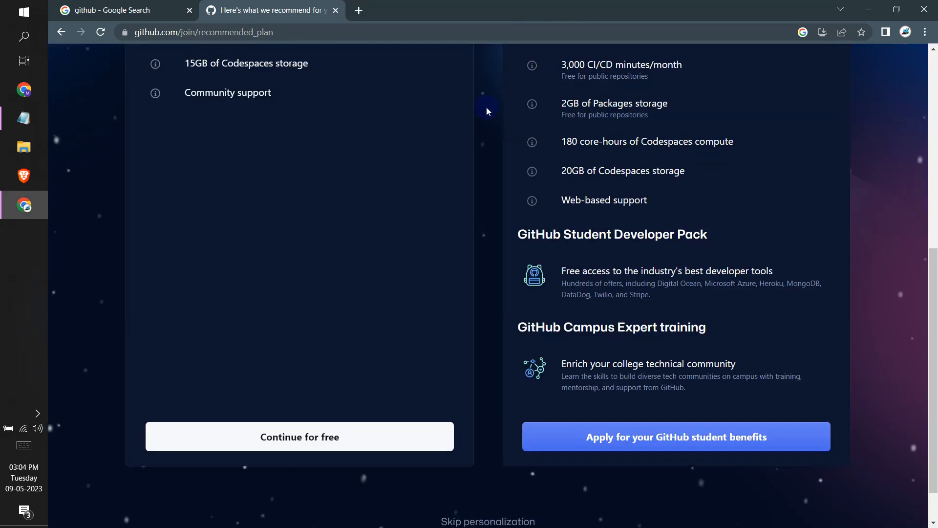
Compare the Free plan with the student benefits and continue with the Free plan.
scroll(487, 258, up, 5)
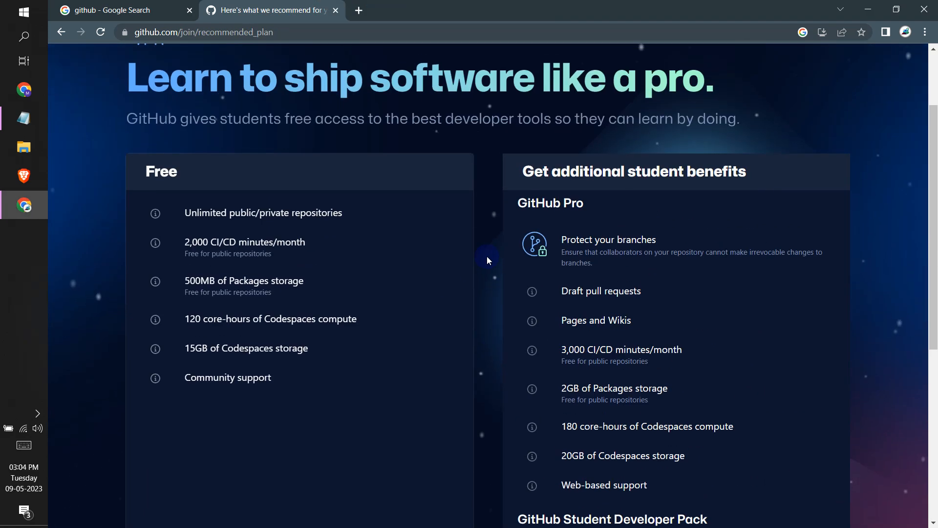
scroll(487, 256, up, 2)
scroll(517, 273, down, 2)
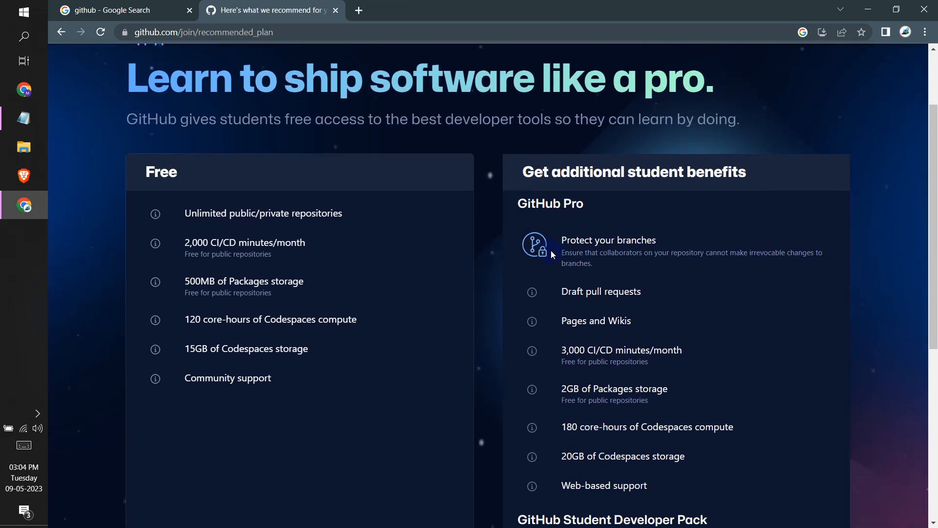
scroll(556, 248, down, 5)
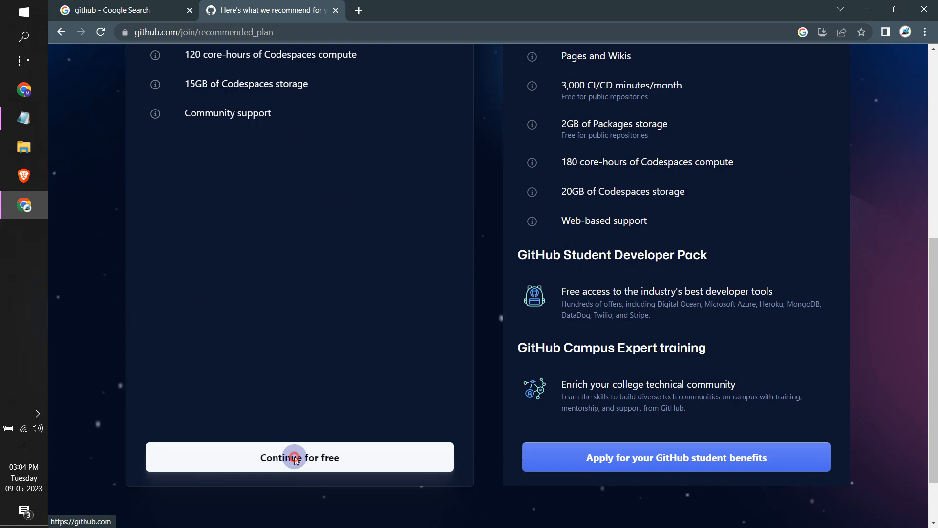
click(295, 458)
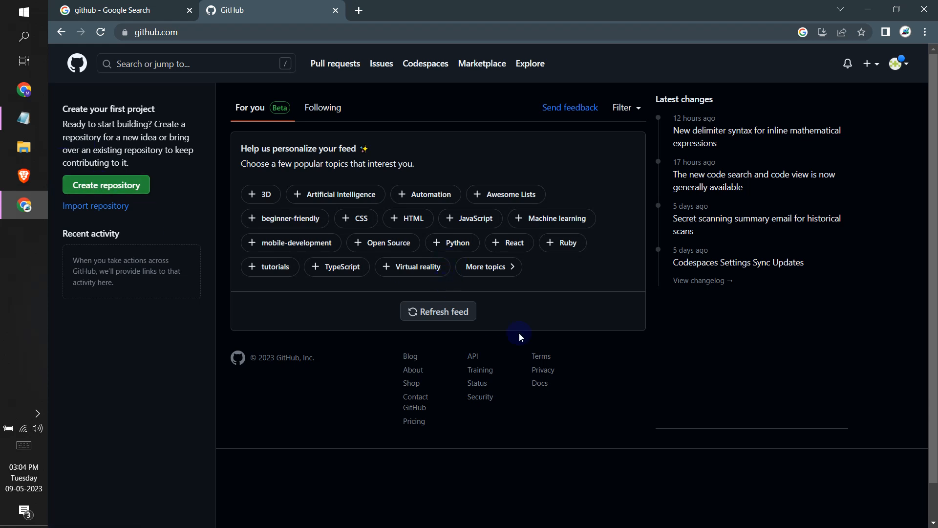
Open the new account's own profile page and check the username under the avatar.
click(907, 70)
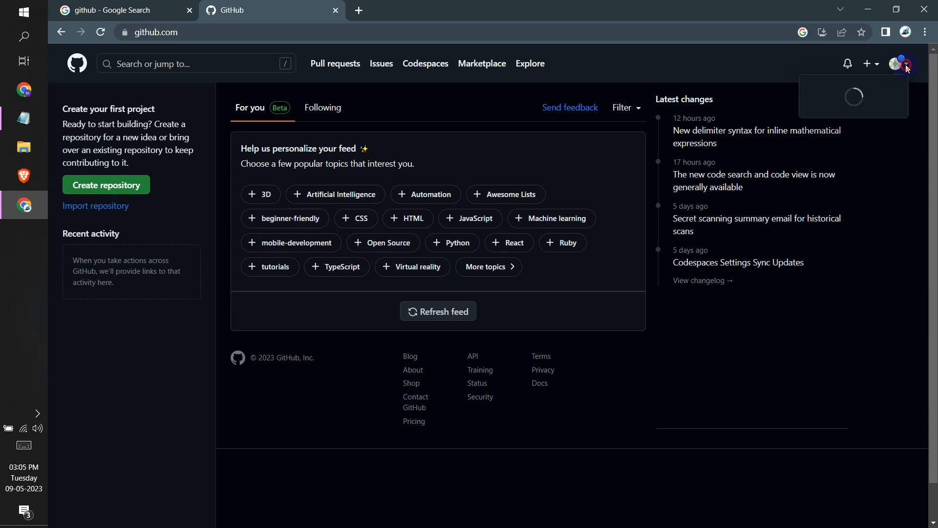
click(838, 159)
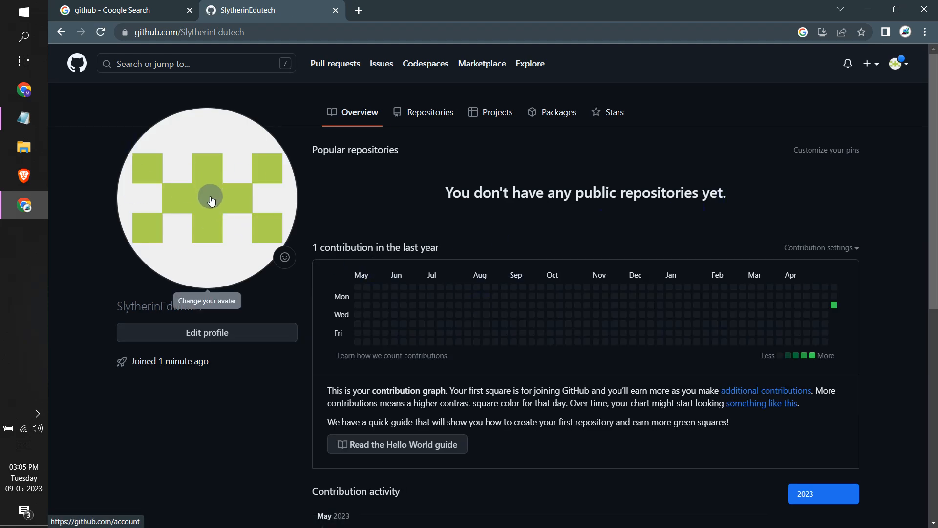
drag(204, 307, 113, 304)
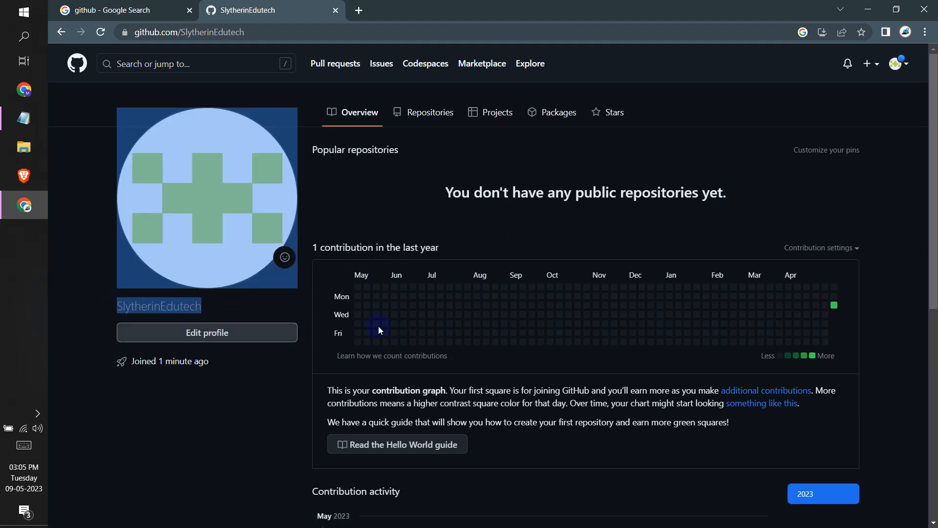
click(205, 386)
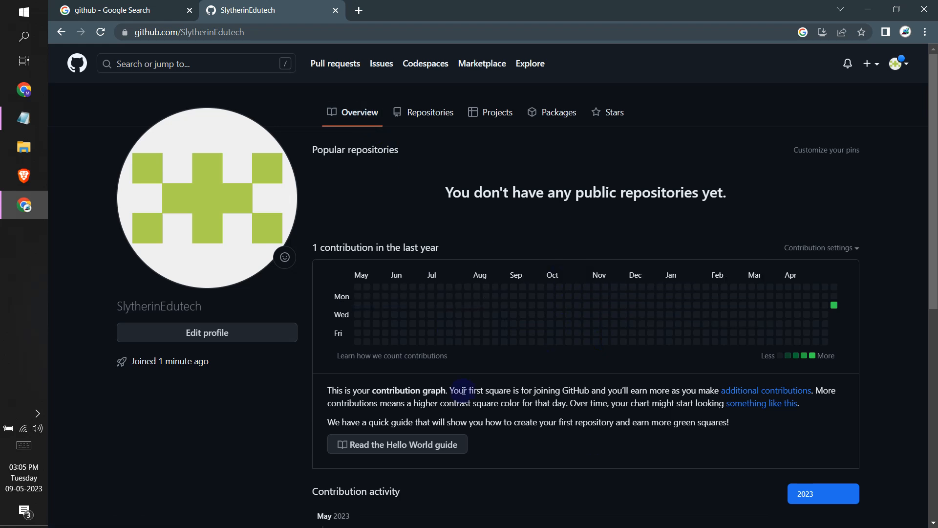
Examine the yearly contribution graph and the contribution activity on the profile overview.
scroll(463, 391, down, 1)
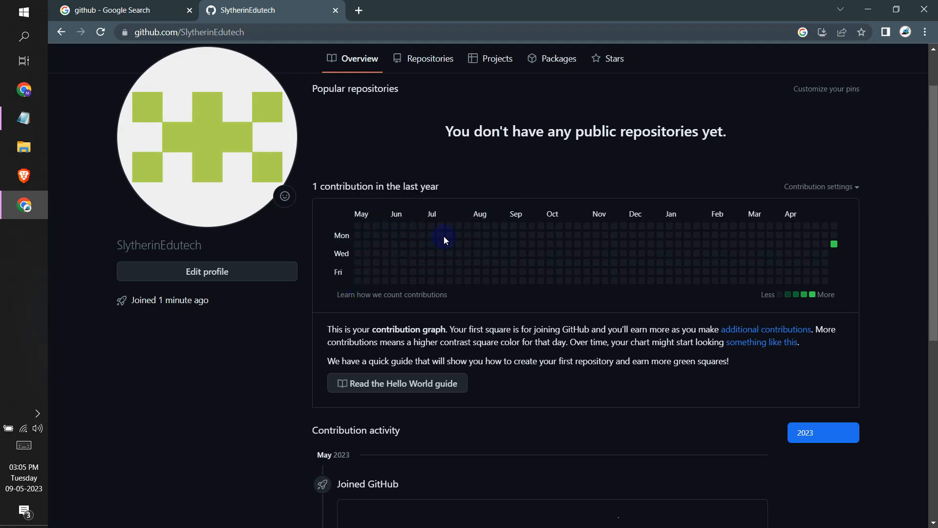
mouse_move(441, 239)
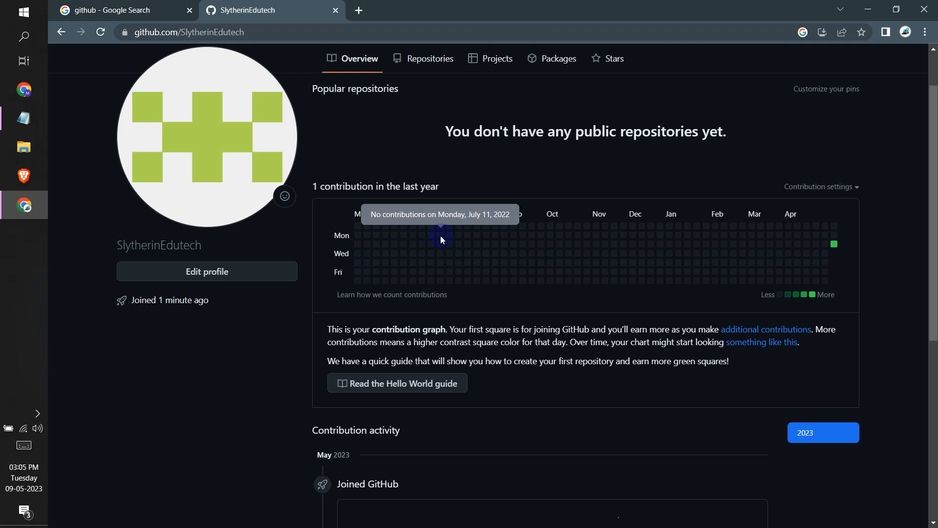
mouse_move(835, 245)
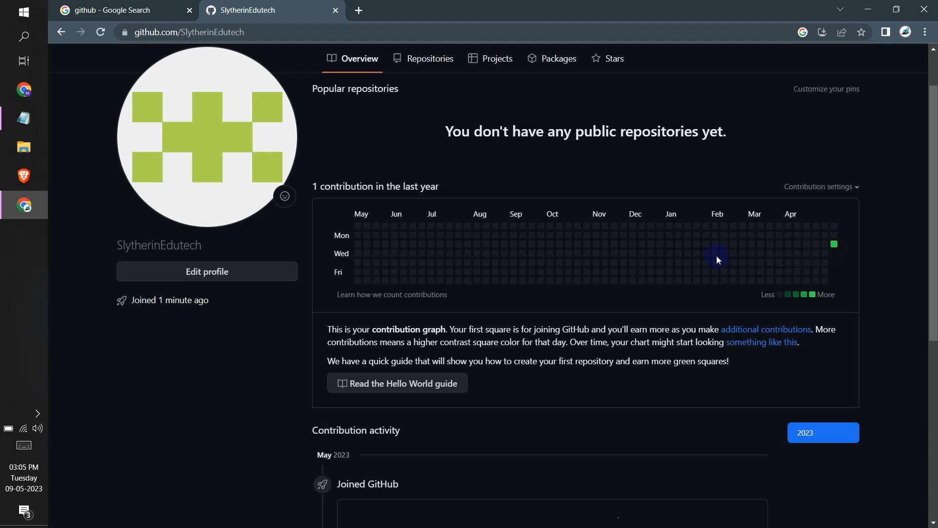
mouse_move(706, 260)
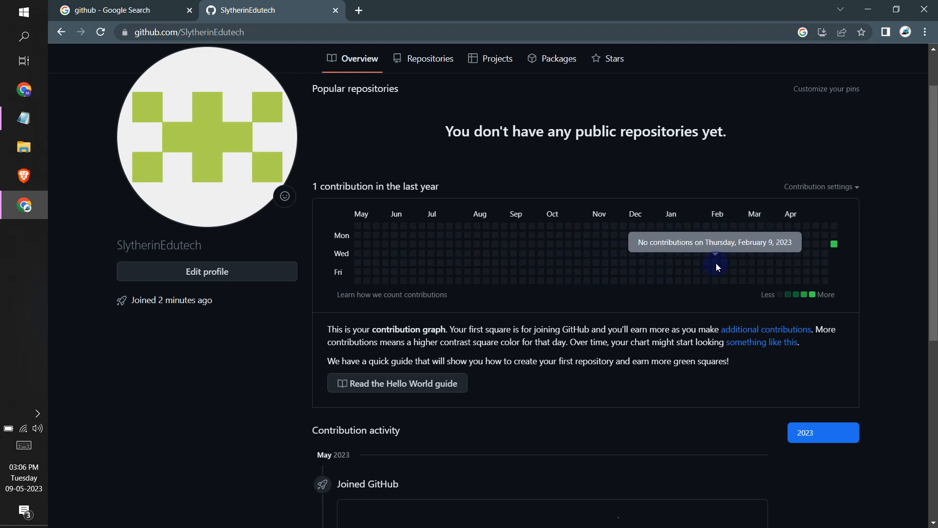
scroll(634, 306, down, 3)
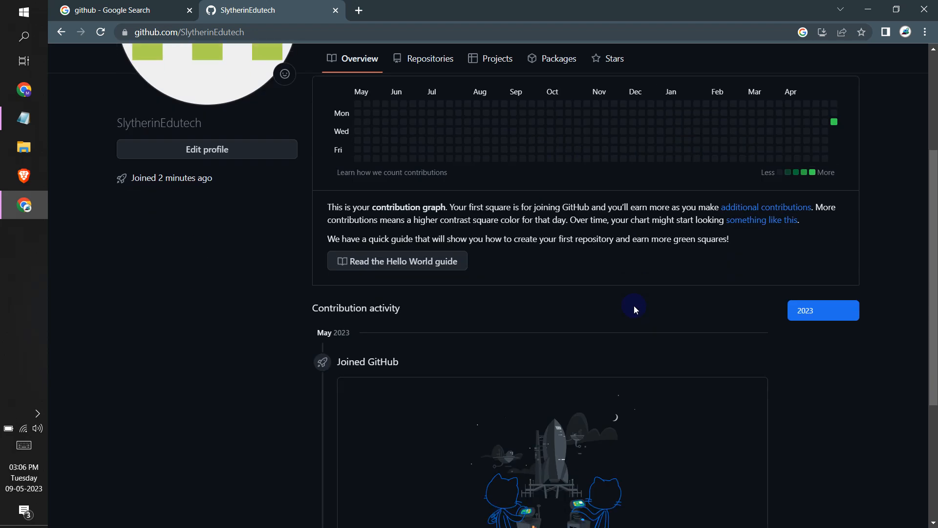
scroll(634, 306, down, 3)
scroll(634, 306, up, 7)
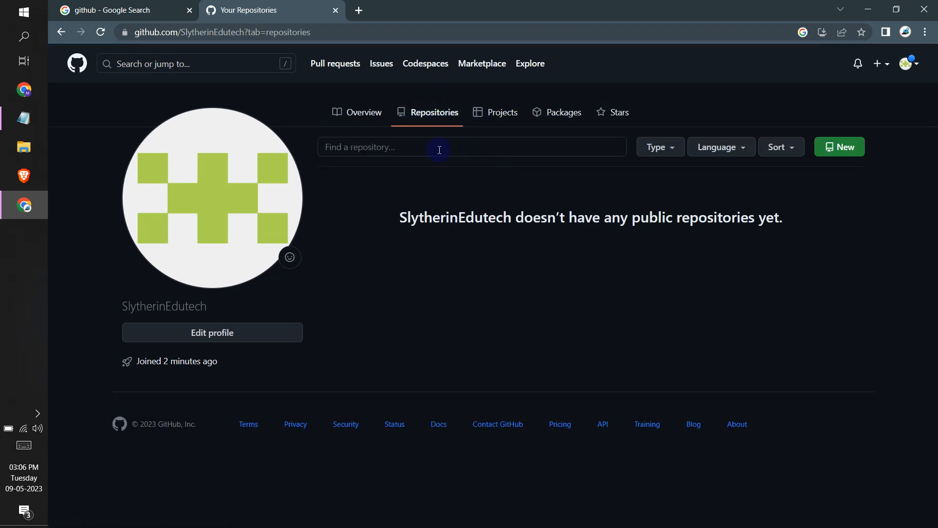
Search the account's repositories for "Day 1" and clear the search.
click(439, 150)
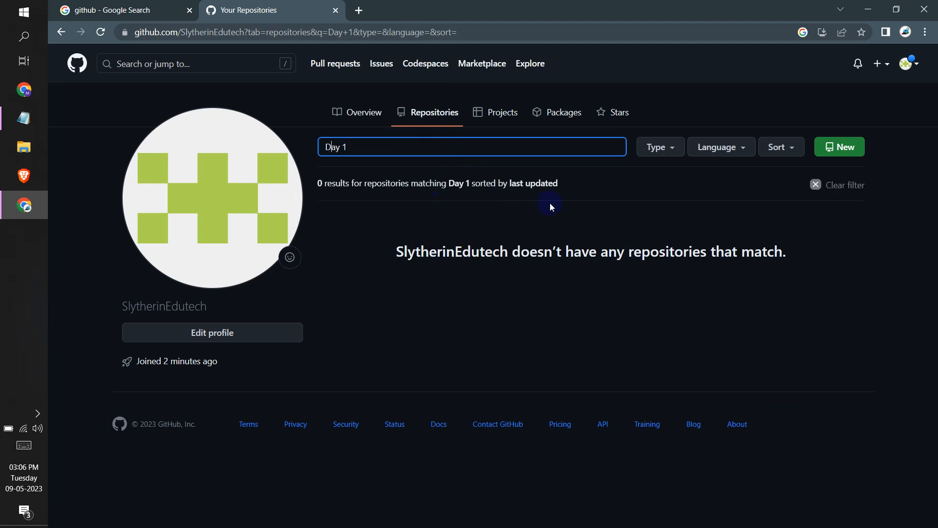
triple_click(409, 144)
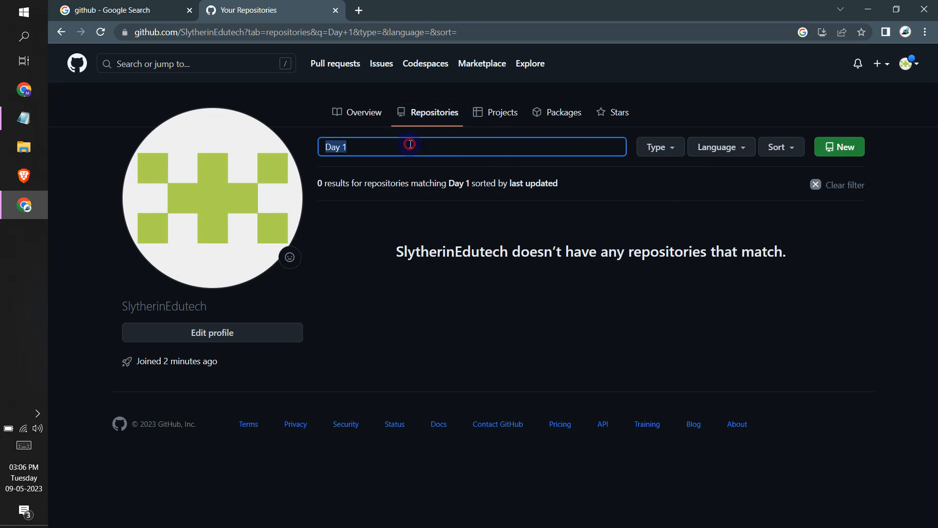
key(BackSpace)
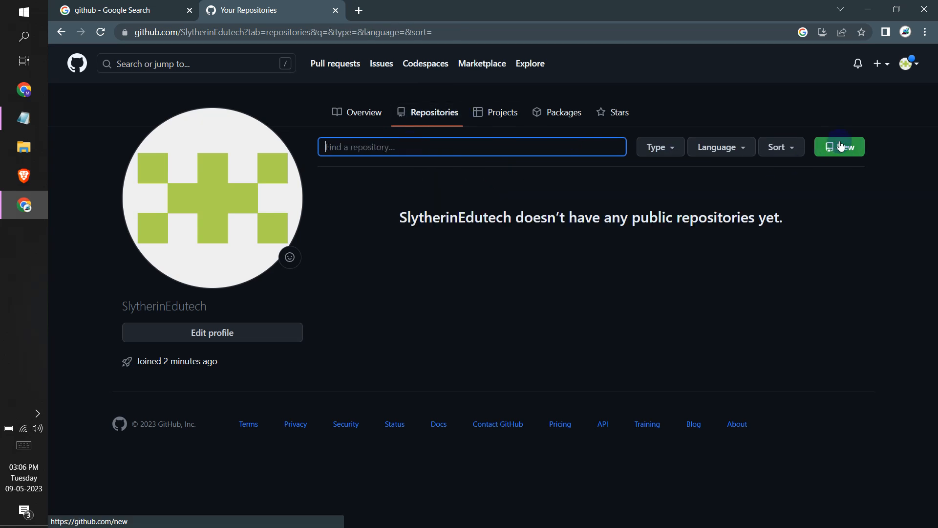
Start a new repository under the account and enter "Day 1" as its name.
click(353, 195)
click(356, 147)
click(413, 179)
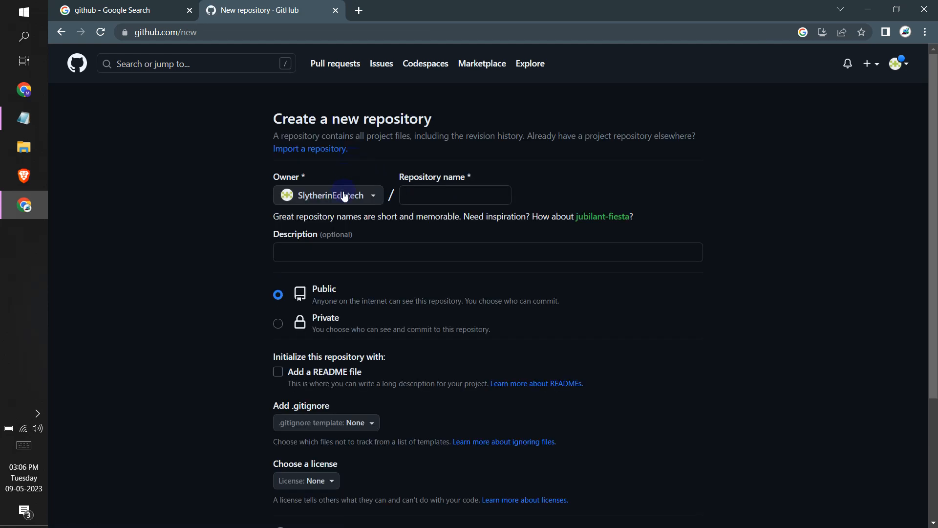
click(414, 196)
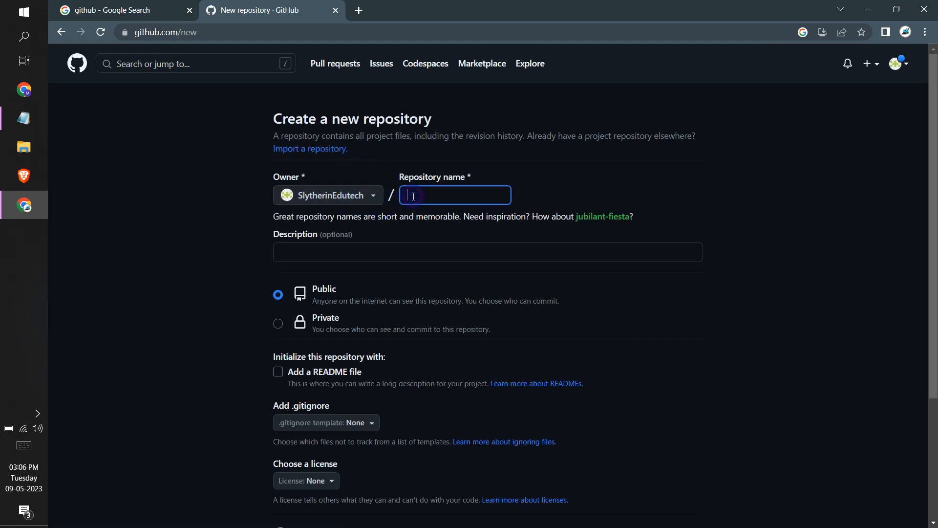
text(Day 1)
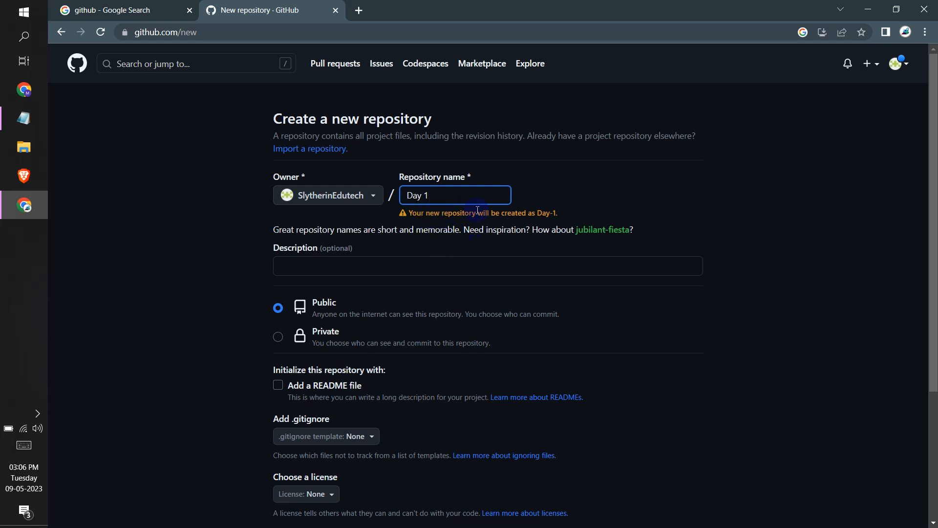
Replace the space in the repository name with a hyphen so it reads "Day-1".
drag(481, 213, 546, 212)
click(424, 196)
key(BackSpace)
text(-)
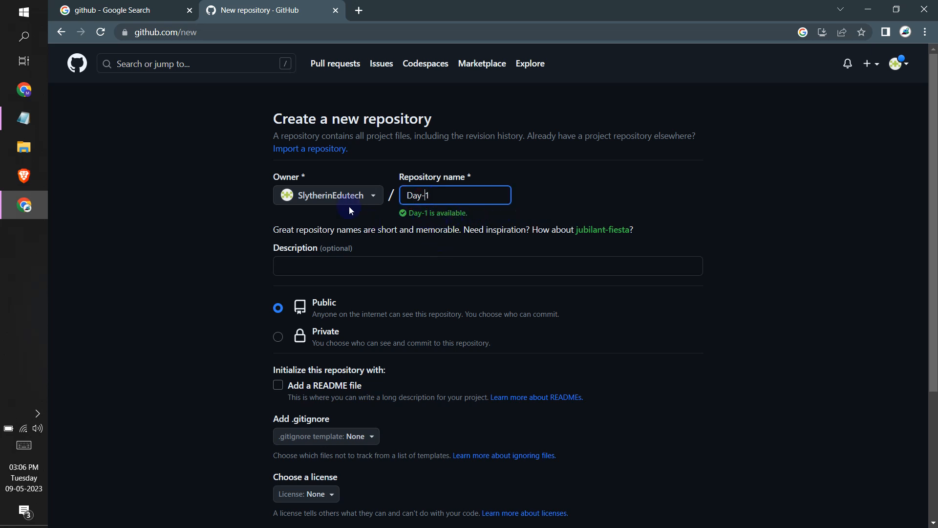
drag(426, 195, 397, 194)
click(444, 196)
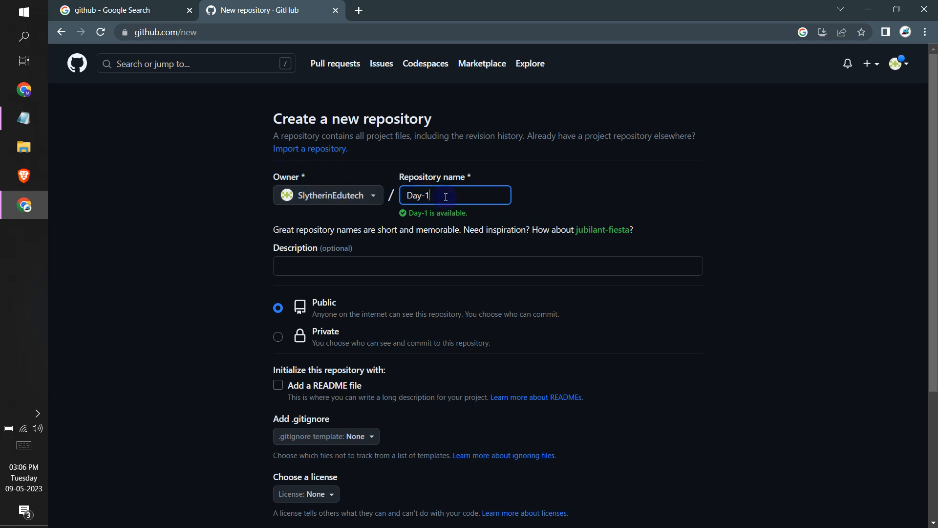
Include a README file and create the public Day-1 repository.
scroll(282, 307, down, 3)
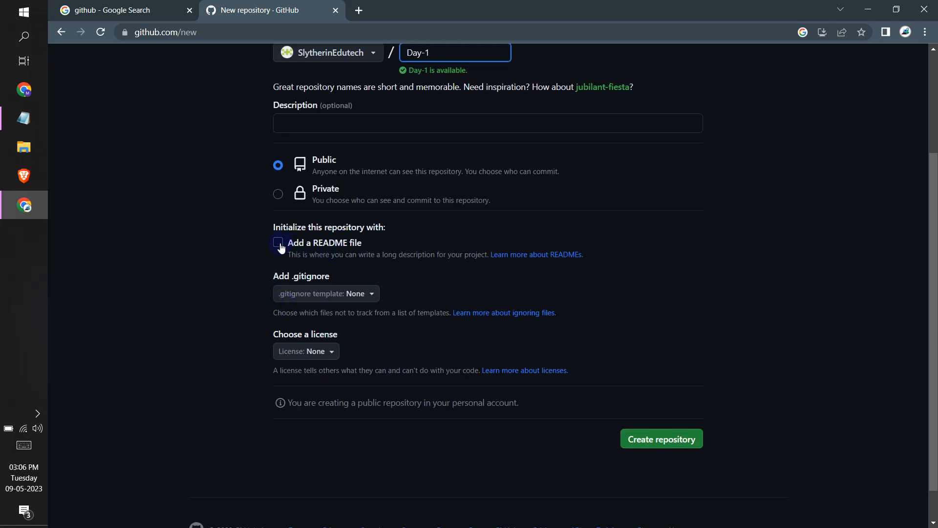
click(278, 244)
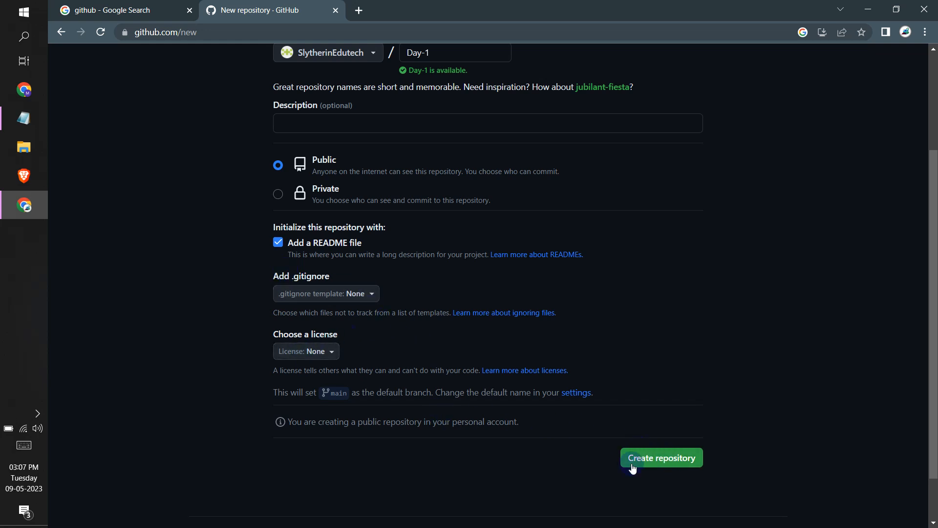
click(653, 460)
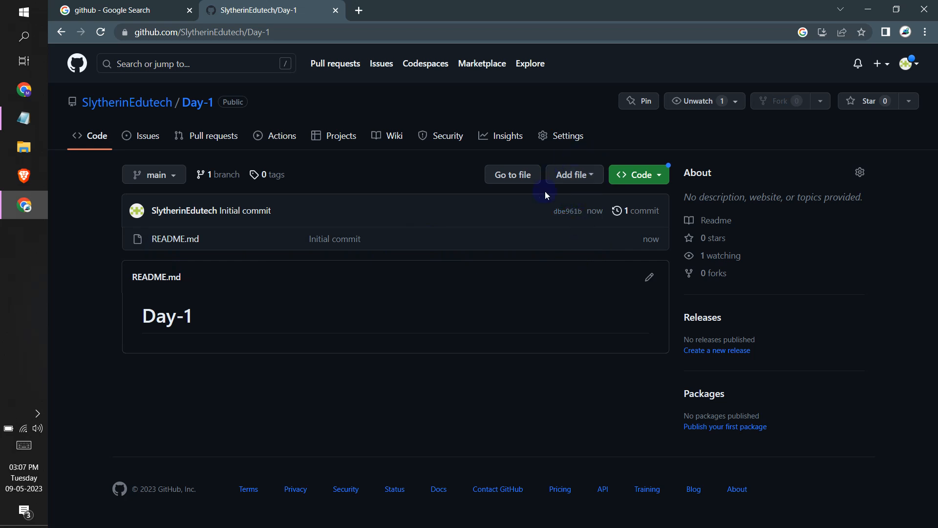
Open the file upload page of the Day-1 repository.
click(595, 175)
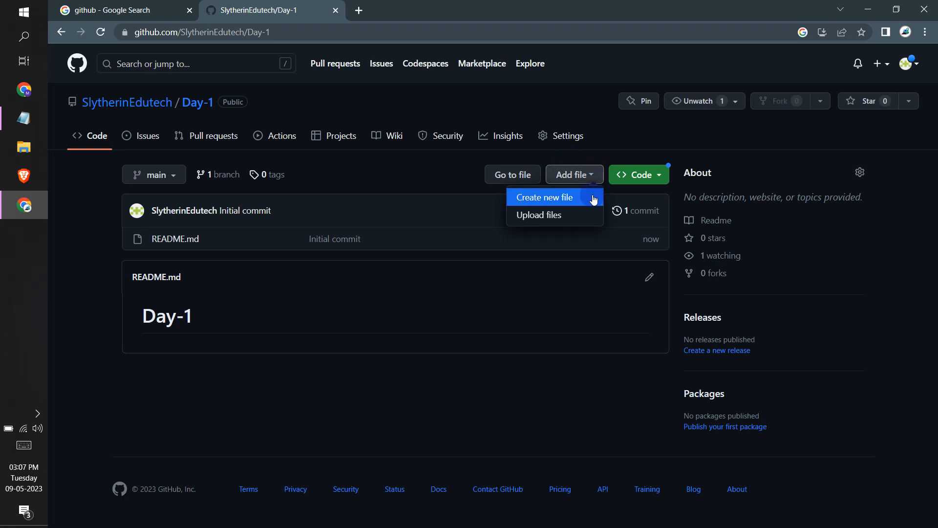
click(540, 216)
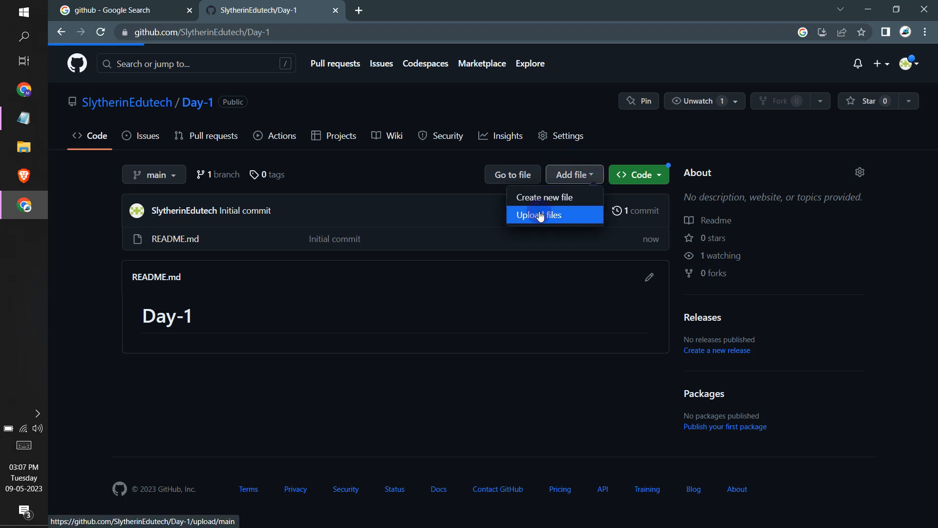
click(500, 296)
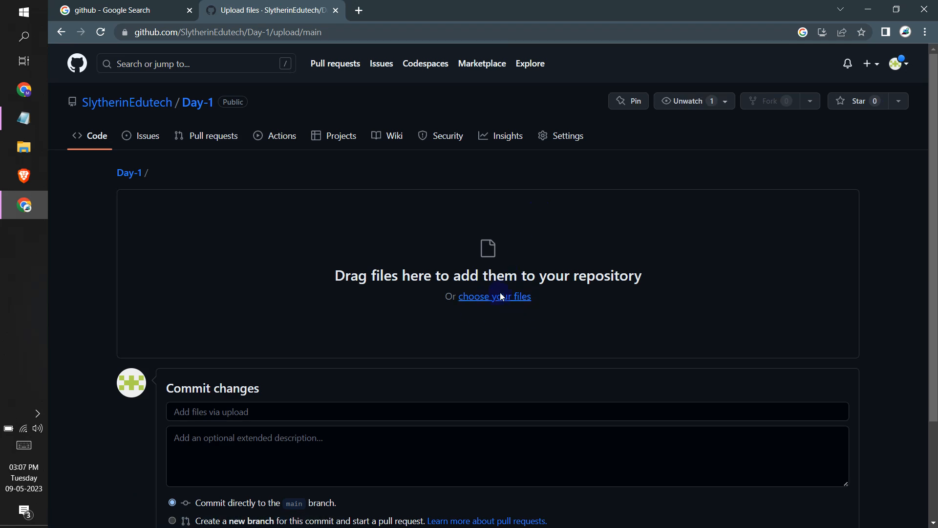
Switch to File Explorer and locate index.html in the Day 1 folder under Training on the Desktop.
click(16, 152)
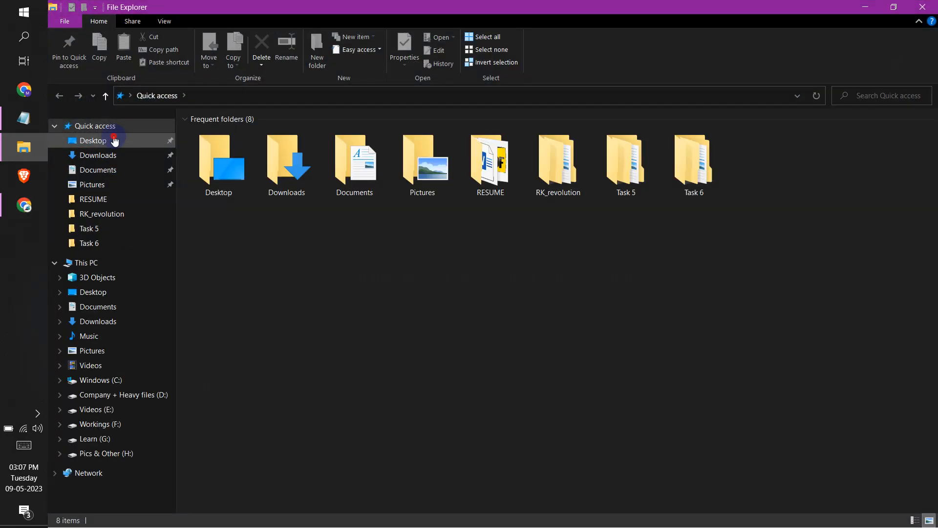
click(115, 140)
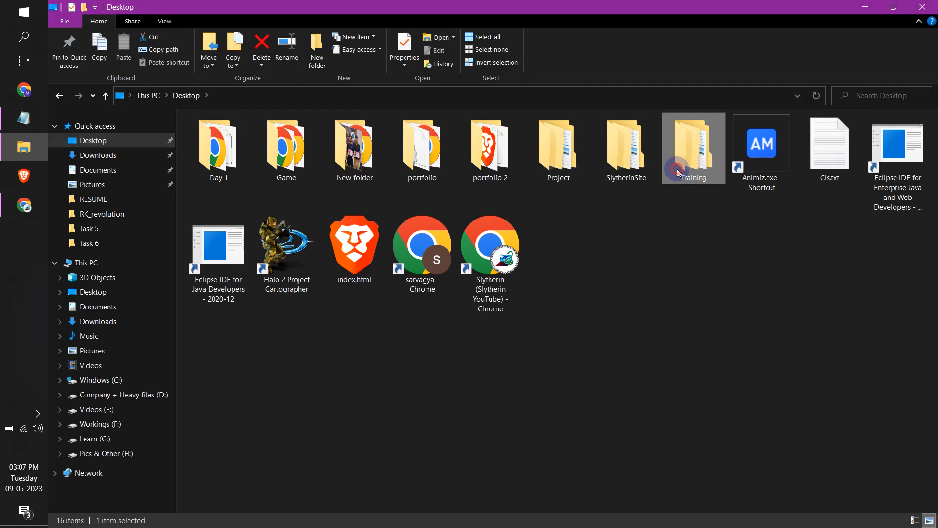
double_click(693, 151)
click(215, 166)
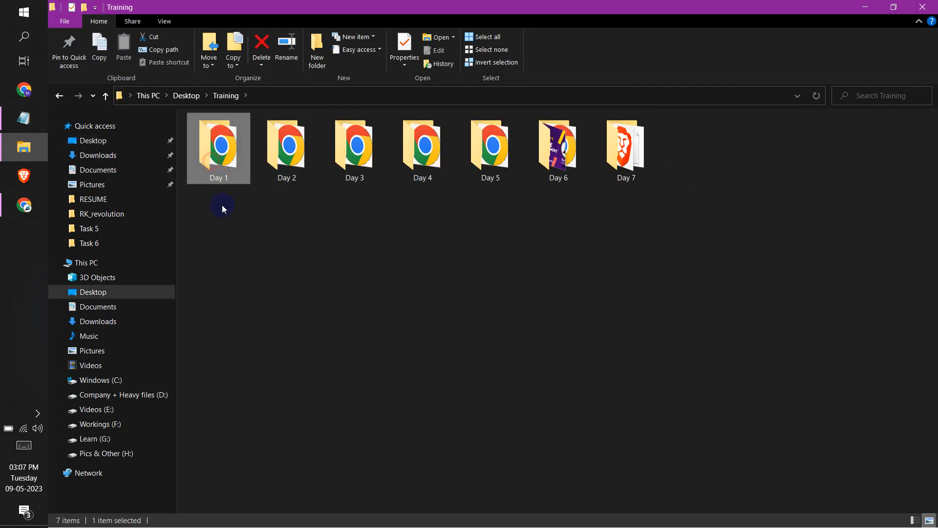
double_click(224, 171)
click(219, 136)
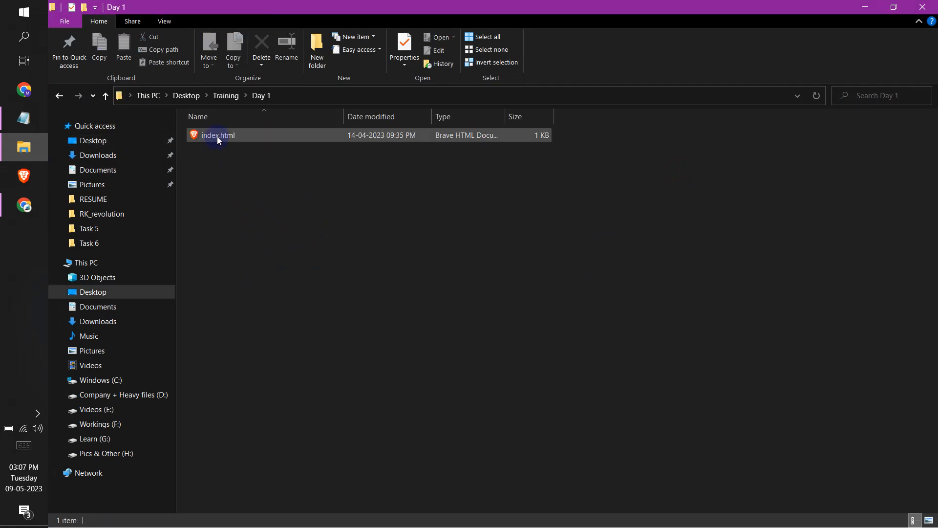
Add index.html from the Training folder's Day 1 subfolder to the repository's upload page in the browser.
click(59, 96)
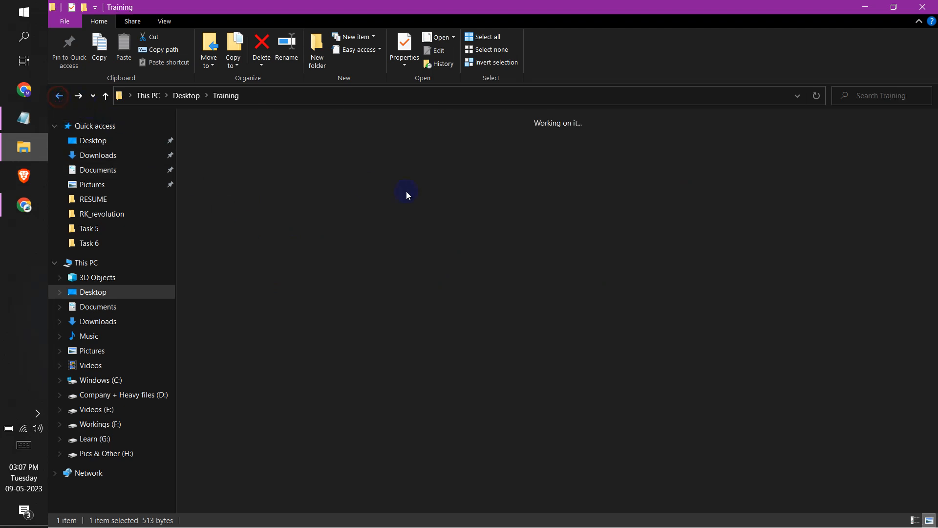
double_click(209, 173)
click(217, 137)
drag(254, 136, 503, 267)
key(alt+Tab)
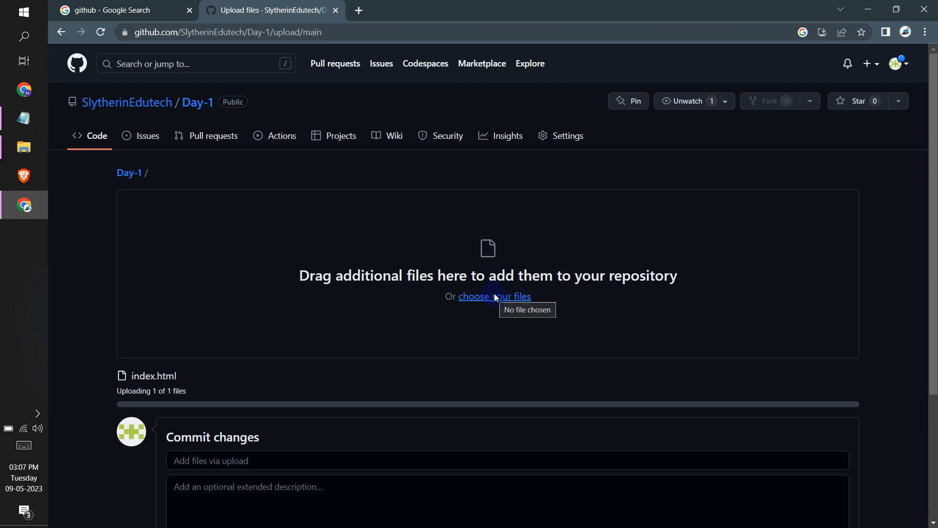
Commit the uploaded index.html directly to the main branch with the default commit message.
scroll(321, 381, down, 2)
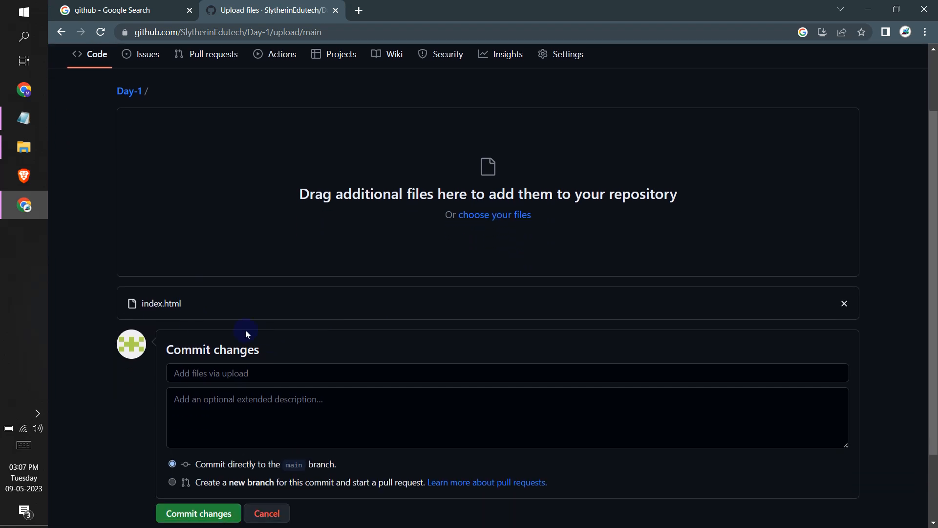
scroll(318, 316, down, 2)
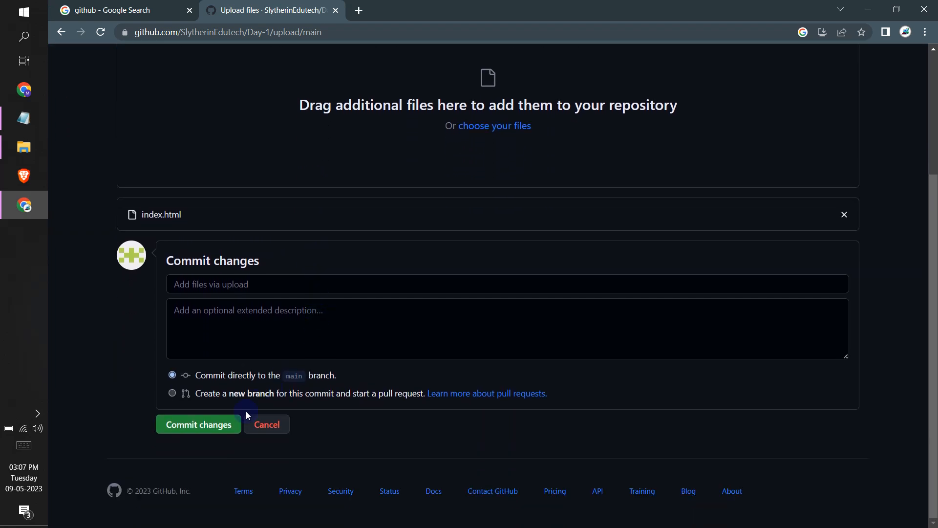
click(198, 425)
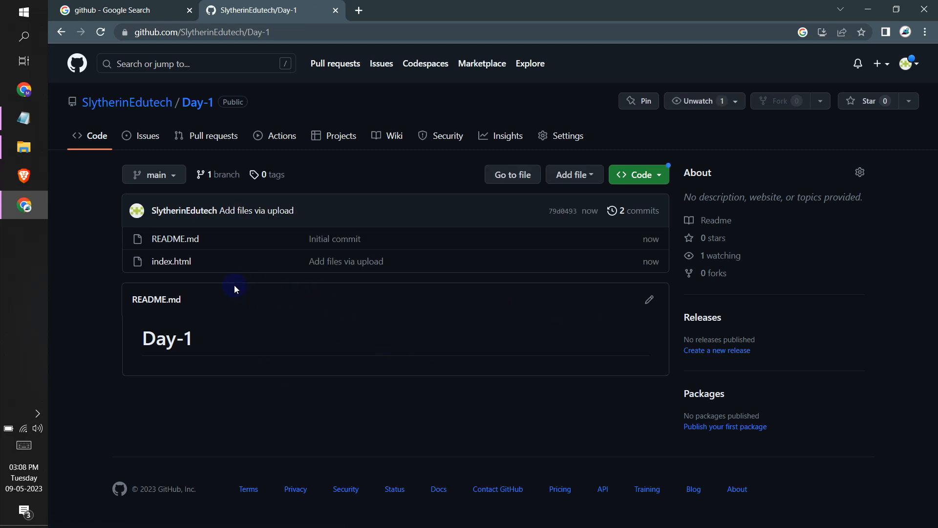
mouse_move(114, 107)
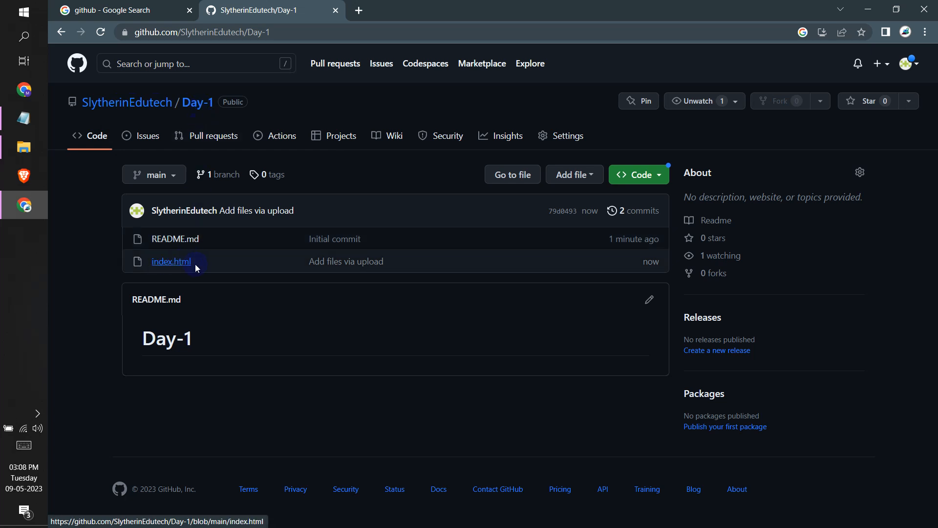
click(578, 177)
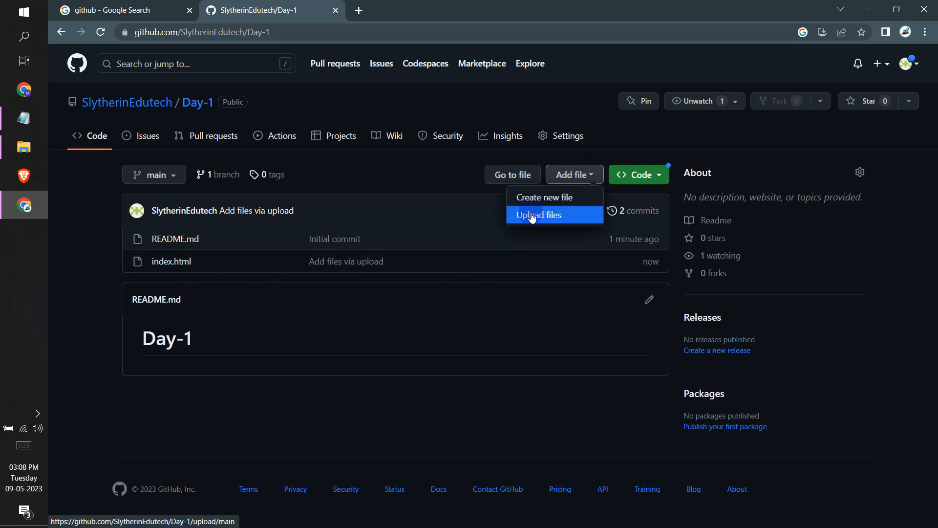
click(305, 400)
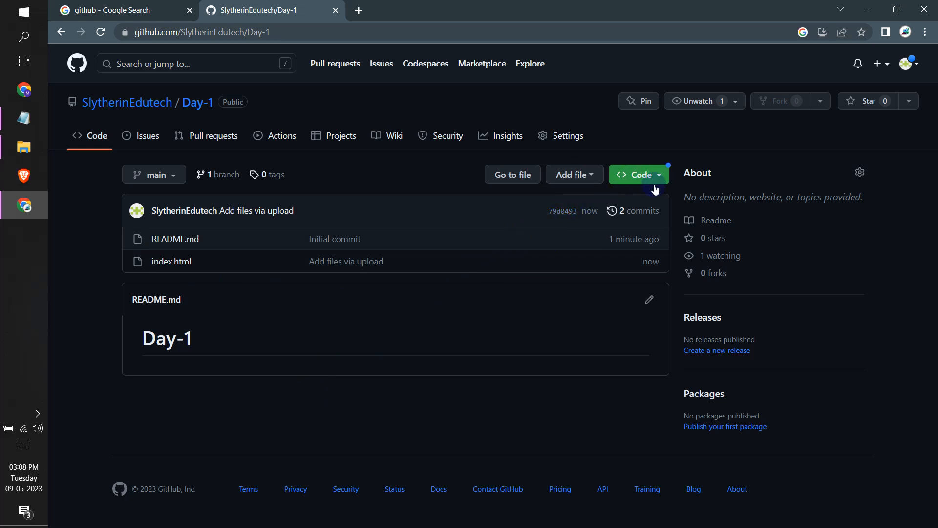
Open the account's profile and review the contribution graph and the May 2023 contribution activity.
click(907, 63)
click(847, 154)
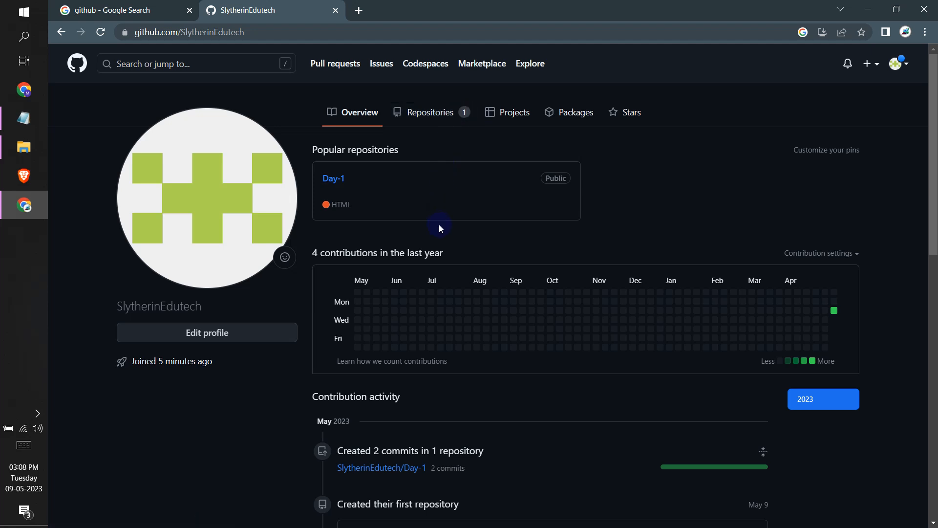
scroll(444, 233, down, 3)
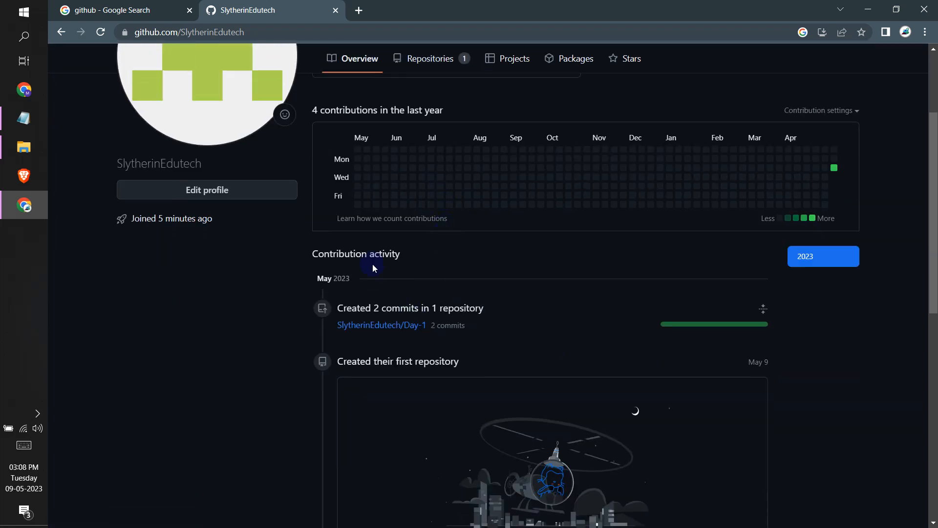
drag(297, 259, 475, 361)
drag(475, 362, 446, 259)
click(446, 259)
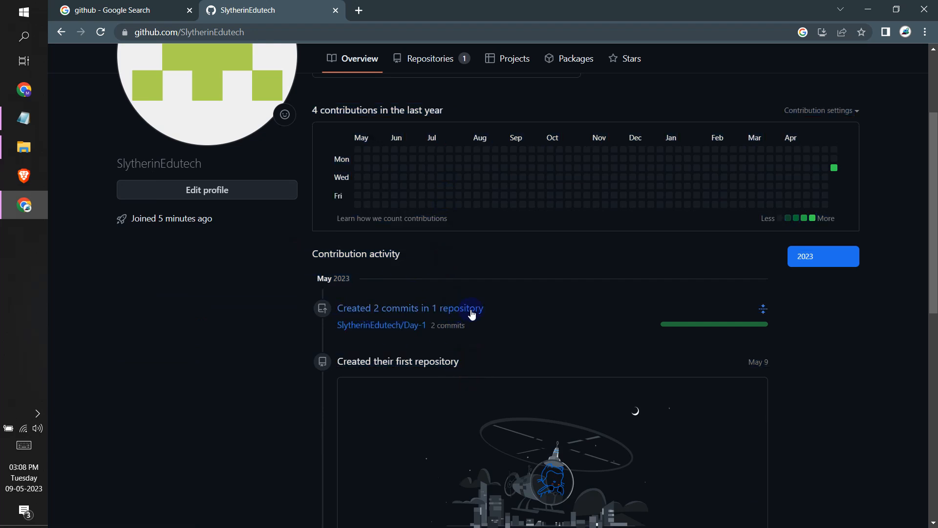
scroll(424, 241, up, 3)
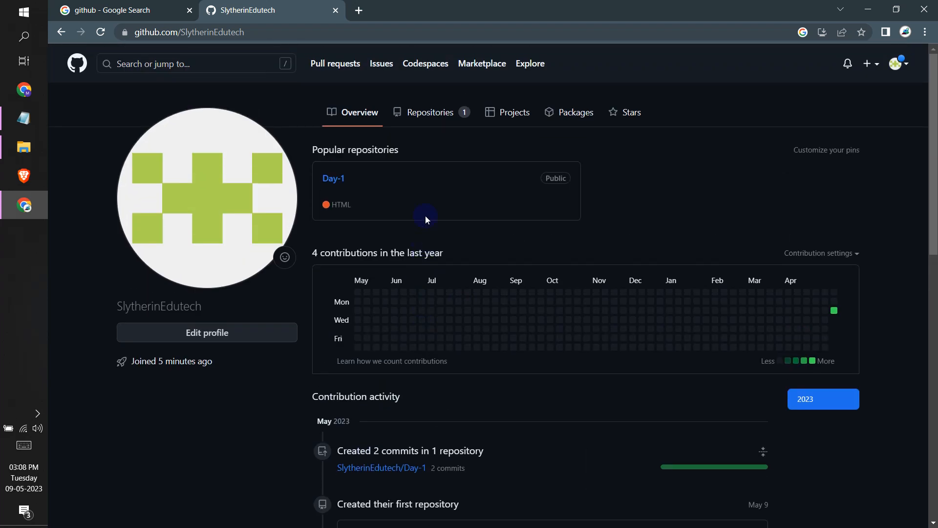
Open the account's repository list and check the Day-1 repository's language and last update.
click(432, 128)
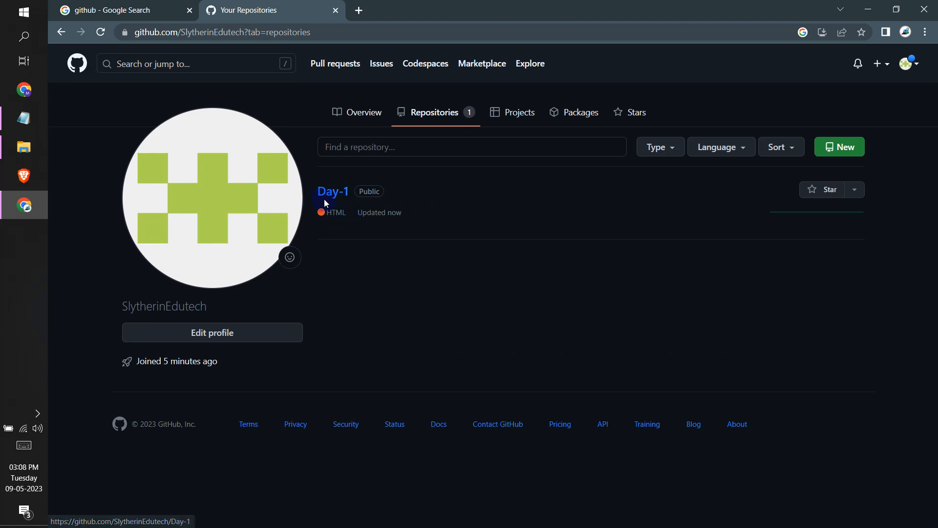
drag(327, 214, 345, 221)
drag(413, 207, 361, 213)
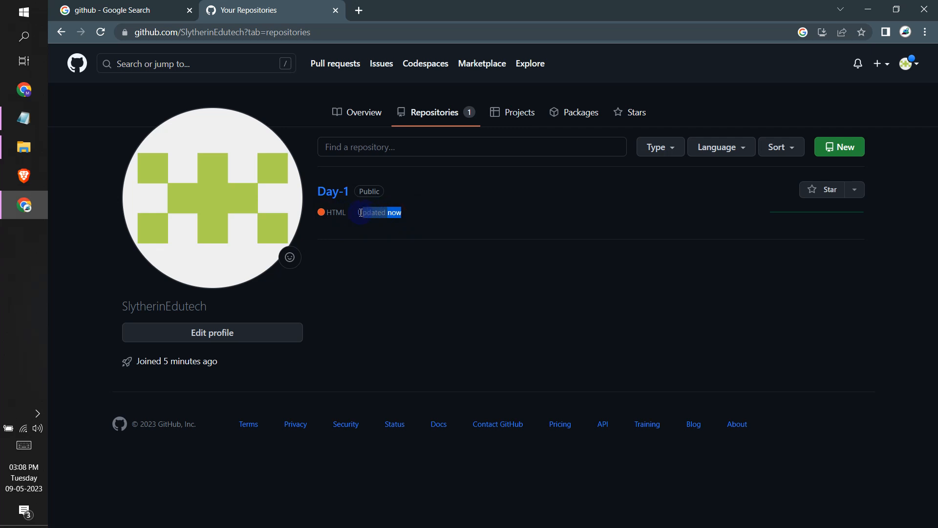
click(408, 307)
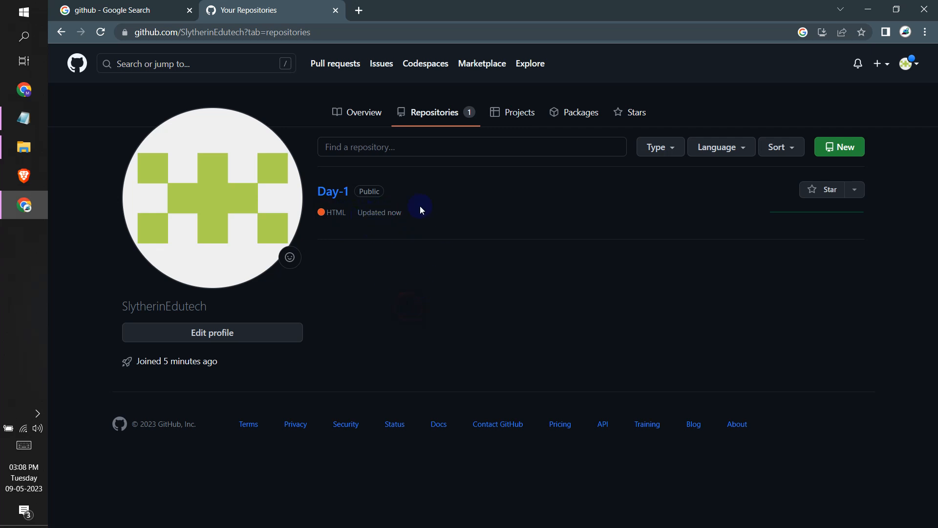
Open the Day-1 repository and review its HTTPS clone URL and ZIP download options.
click(342, 198)
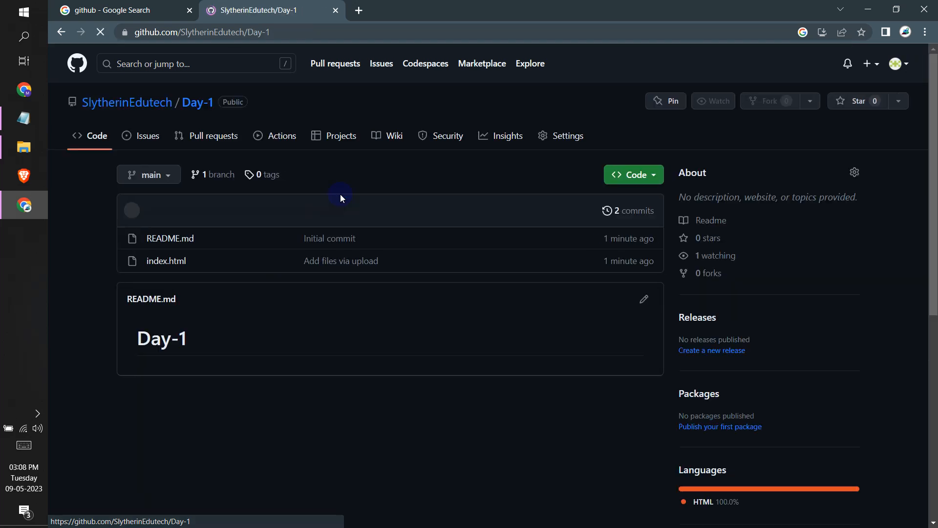
click(637, 174)
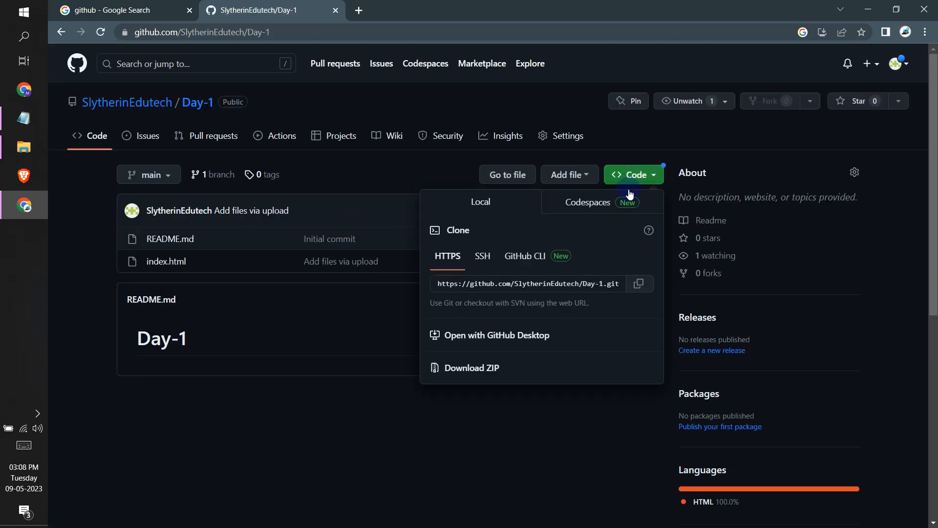
click(635, 284)
click(533, 476)
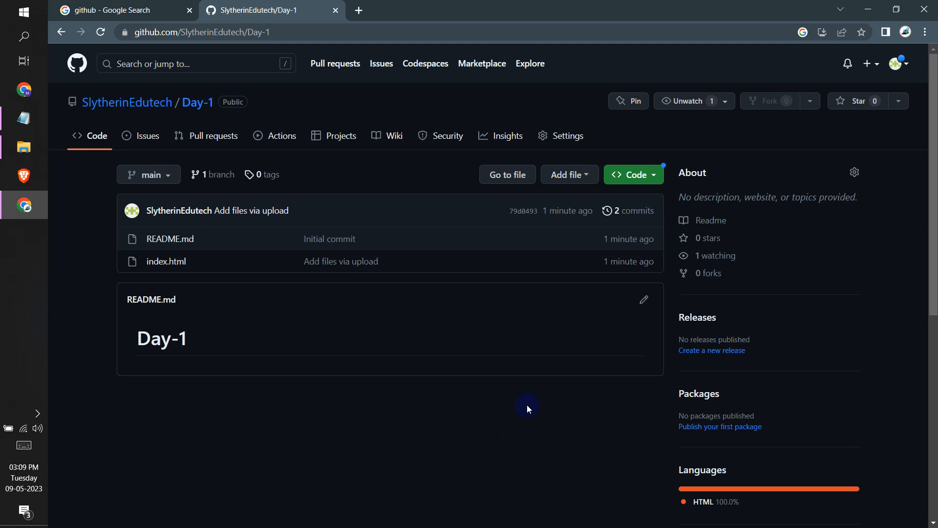
click(636, 175)
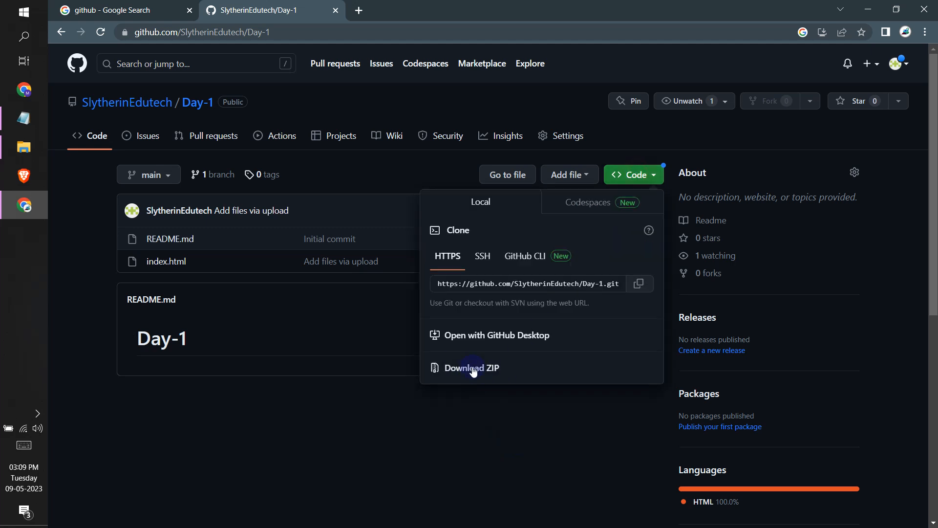
click(288, 442)
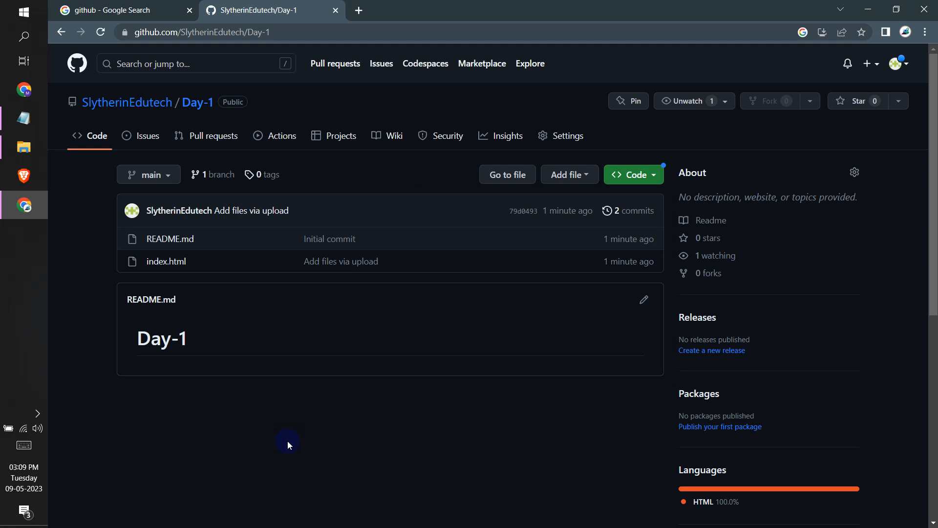
Return to the repository list and check the Day 1 to Day 7 folders under Training in File Explorer before switching back to the browser.
click(149, 104)
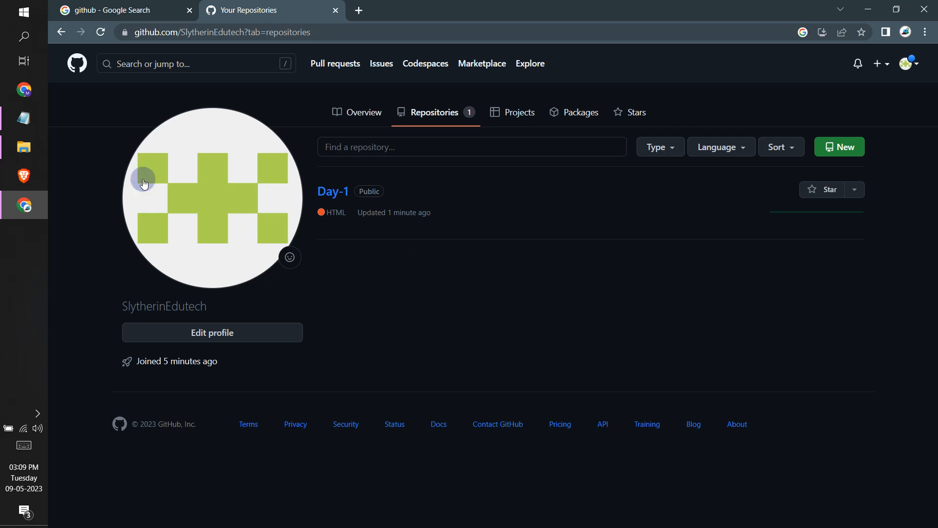
mouse_move(24, 147)
click(73, 147)
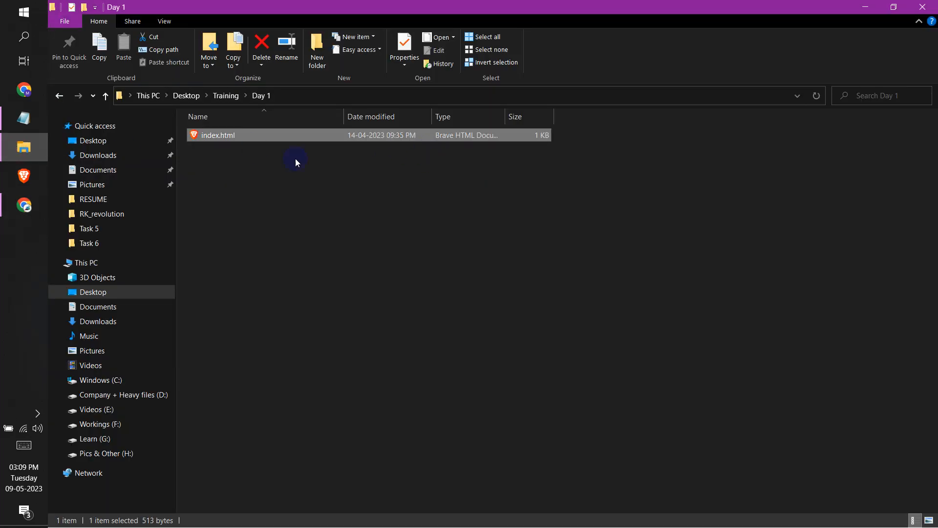
click(60, 95)
drag(205, 201, 633, 151)
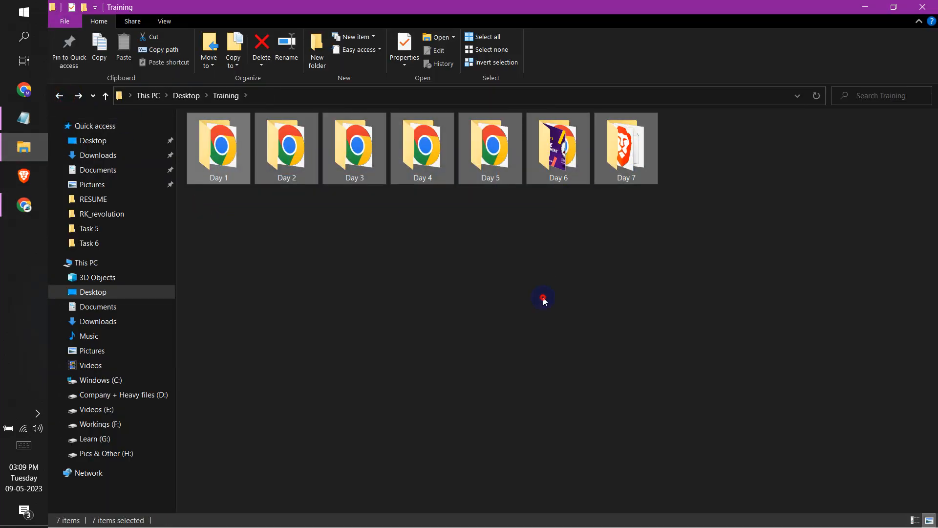
click(536, 301)
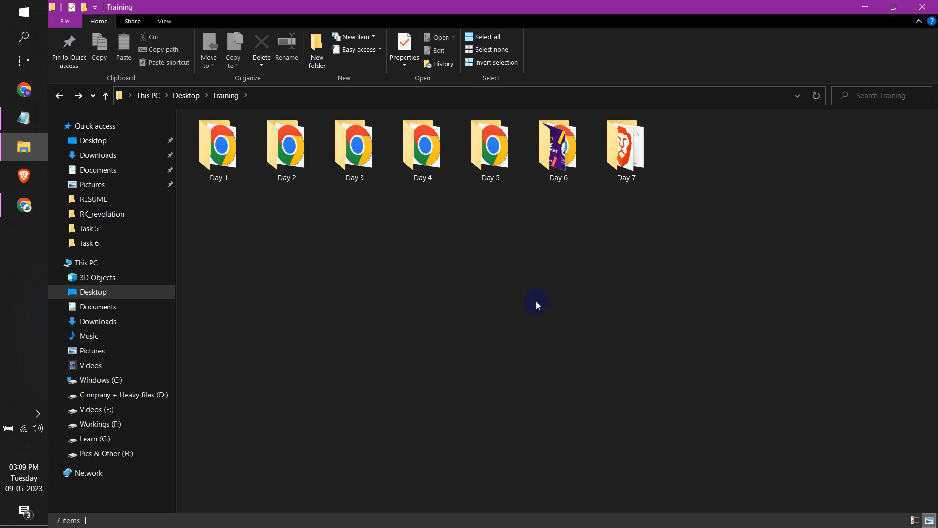
click(24, 205)
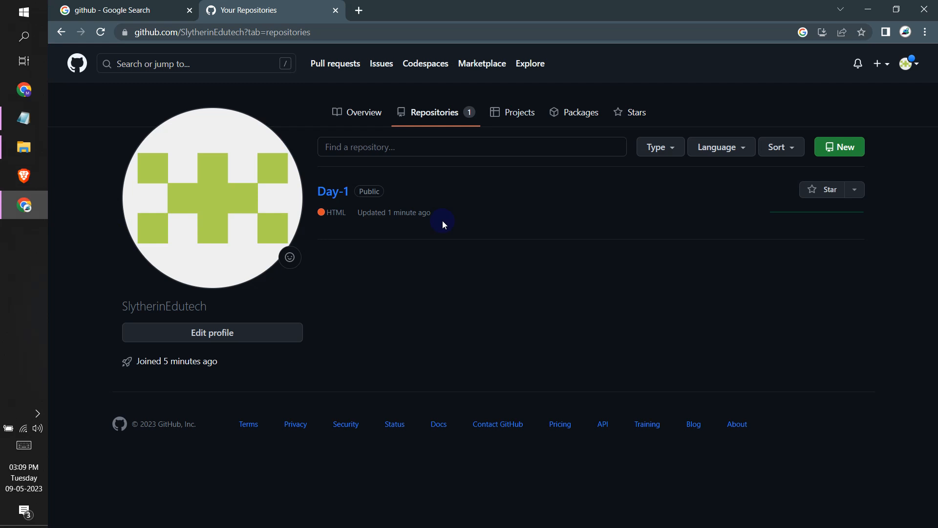
Open the account's profile page and select its web address.
click(908, 64)
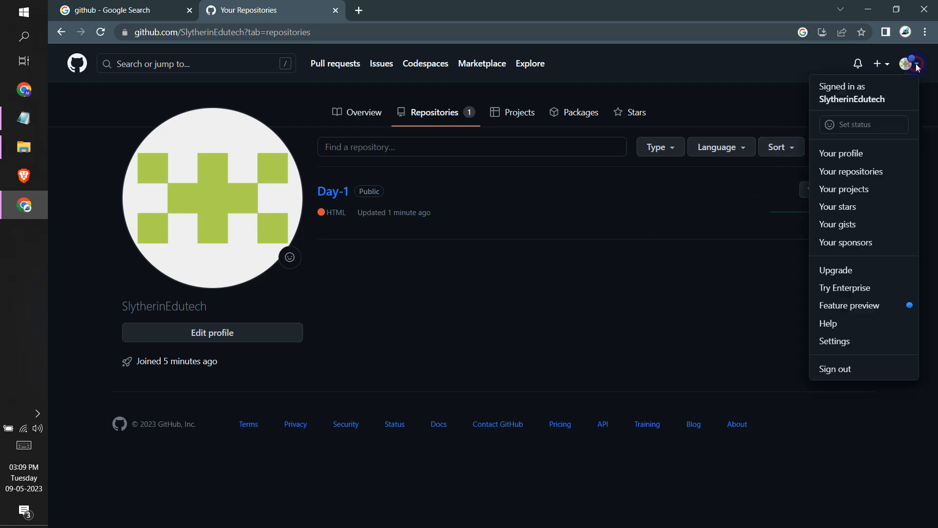
click(851, 154)
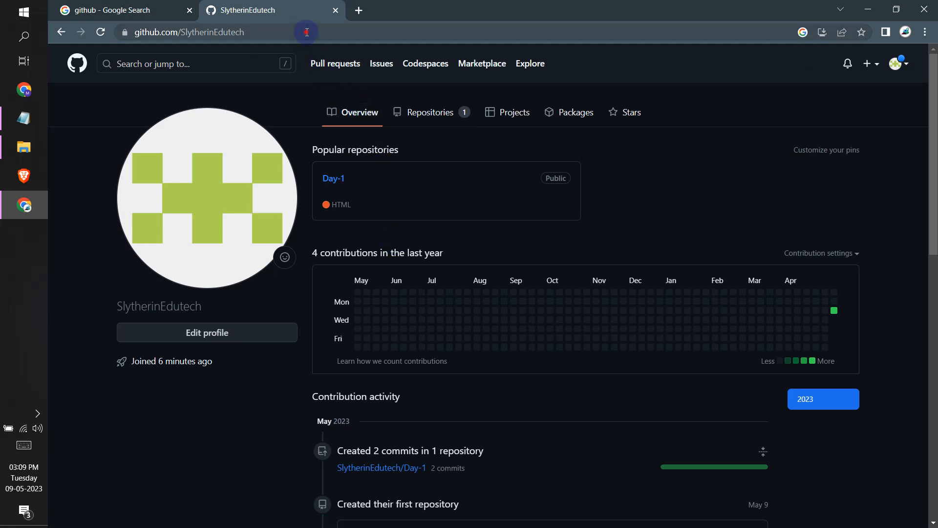
click(305, 32)
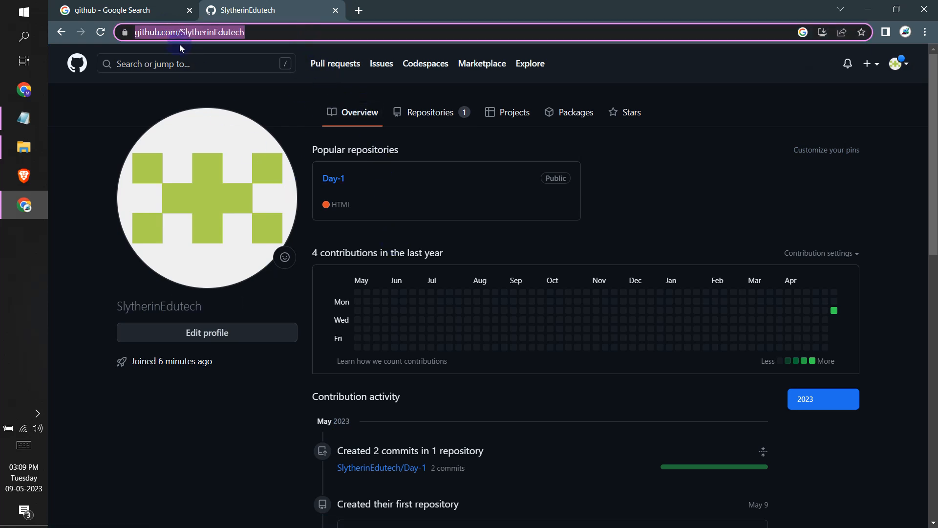
click(24, 117)
drag(360, 228, 334, 393)
scroll(402, 335, down, 1)
key(Return)
key(Return)
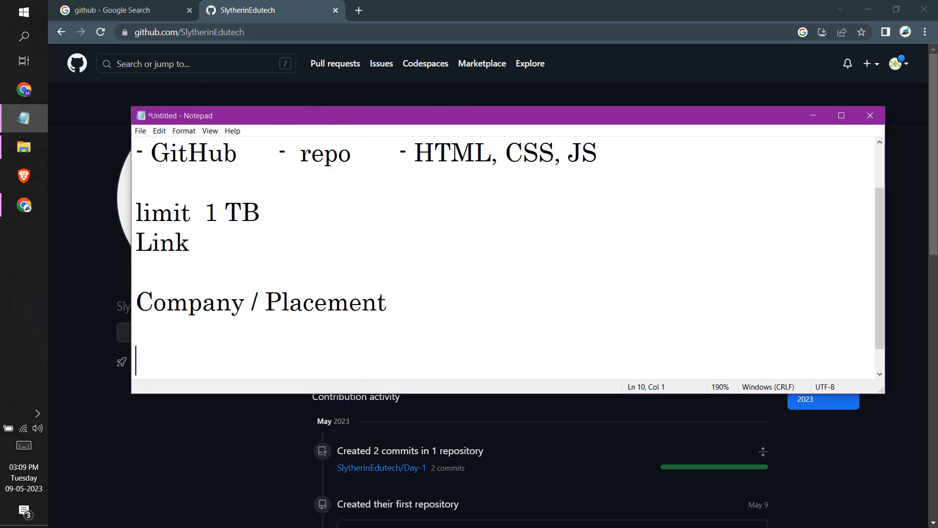
key(ctrl+v)
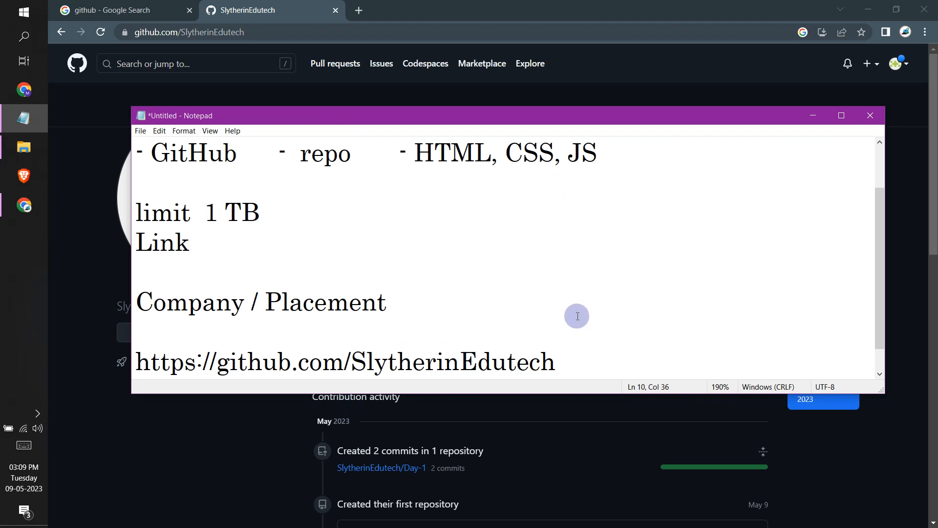
Highlight the pasted GitHub profile link in the notes, then add two new lines after it.
scroll(635, 325, down, 1)
drag(605, 345, 137, 339)
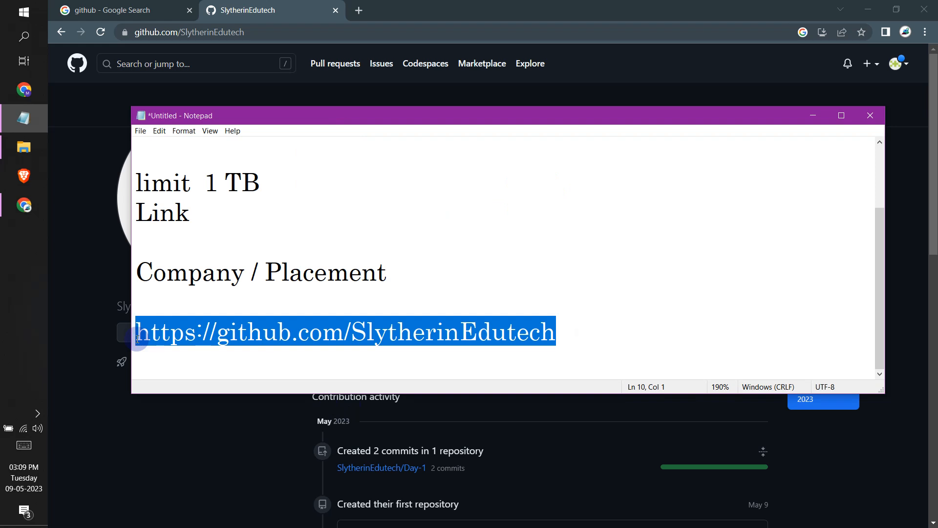
click(574, 331)
key(Return)
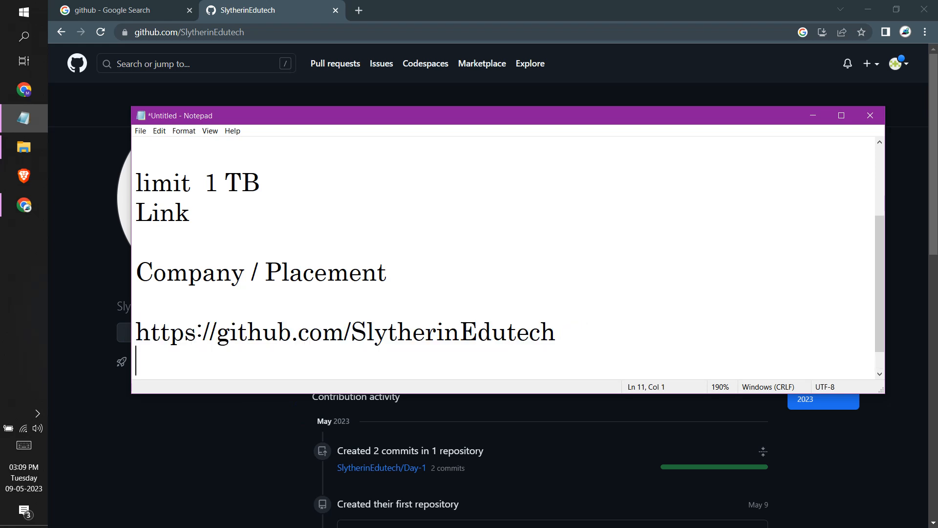
key(Return)
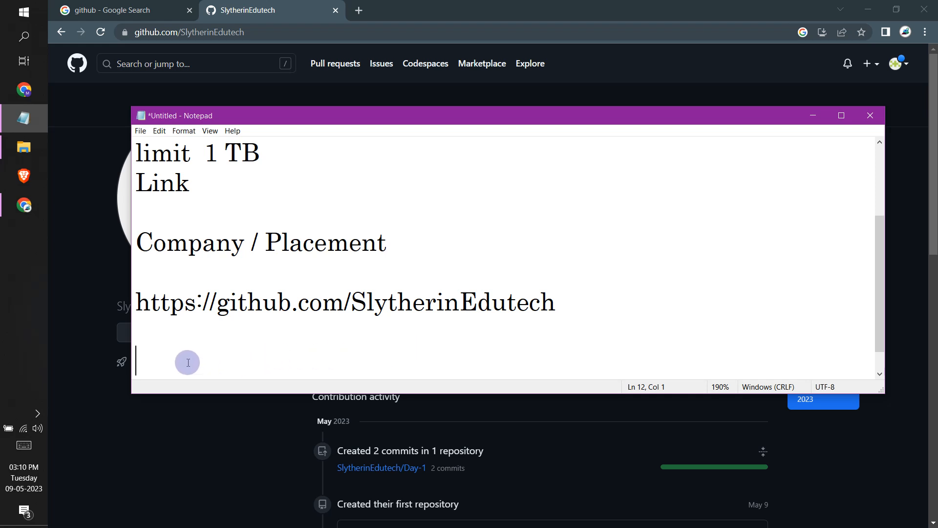
Review the Computer and GitHub comparison at the start of the notes, highlighting the word Computer and then GitHub below it.
scroll(200, 289, up, 2)
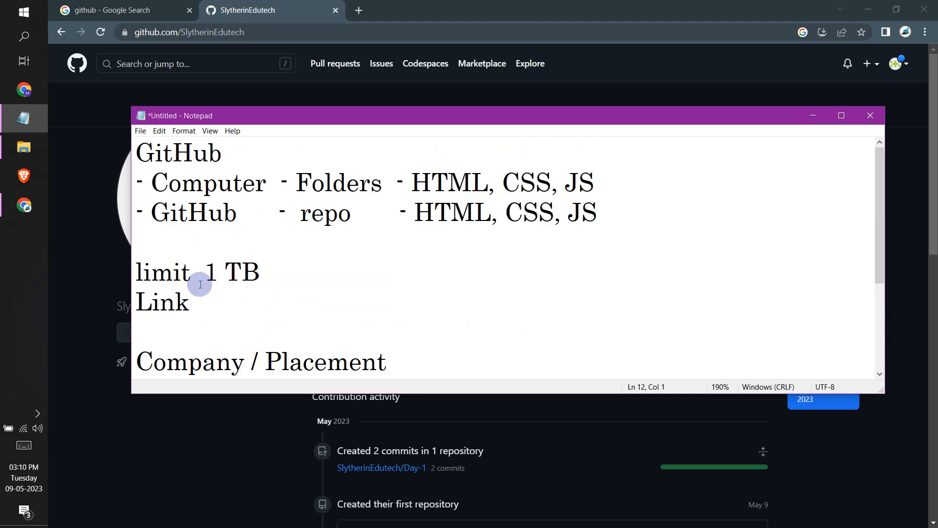
drag(265, 182, 276, 182)
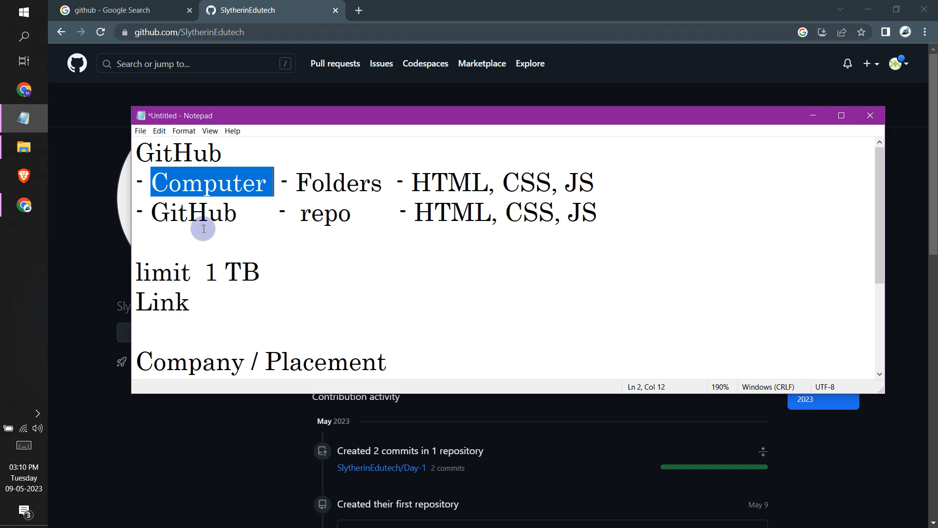
drag(149, 212, 277, 210)
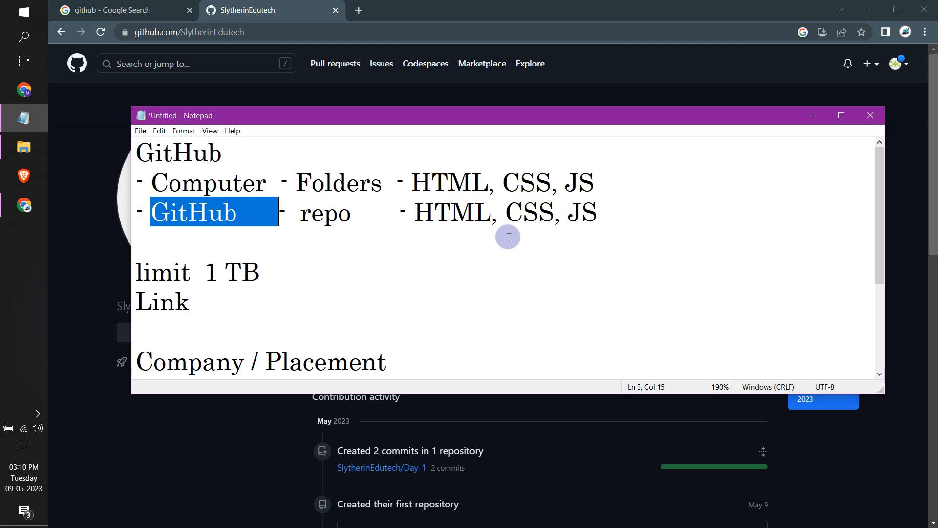
mouse_move(513, 5)
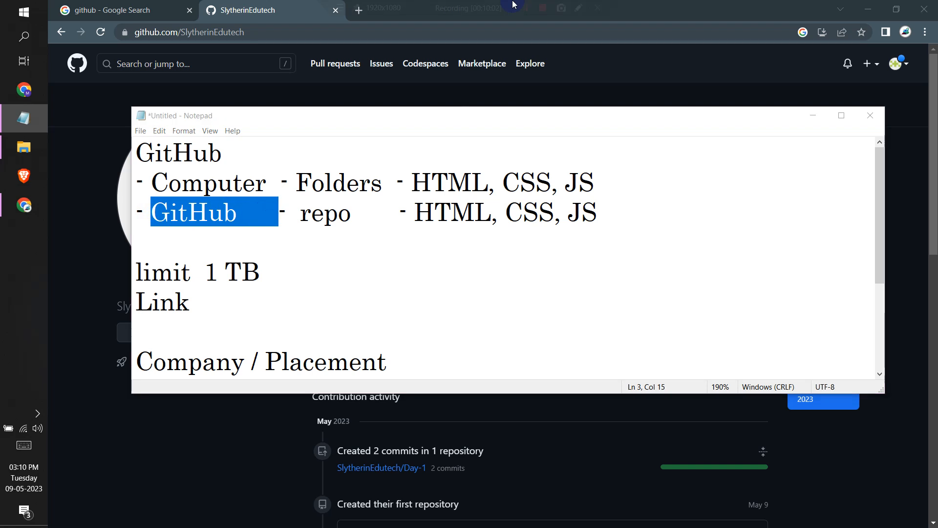